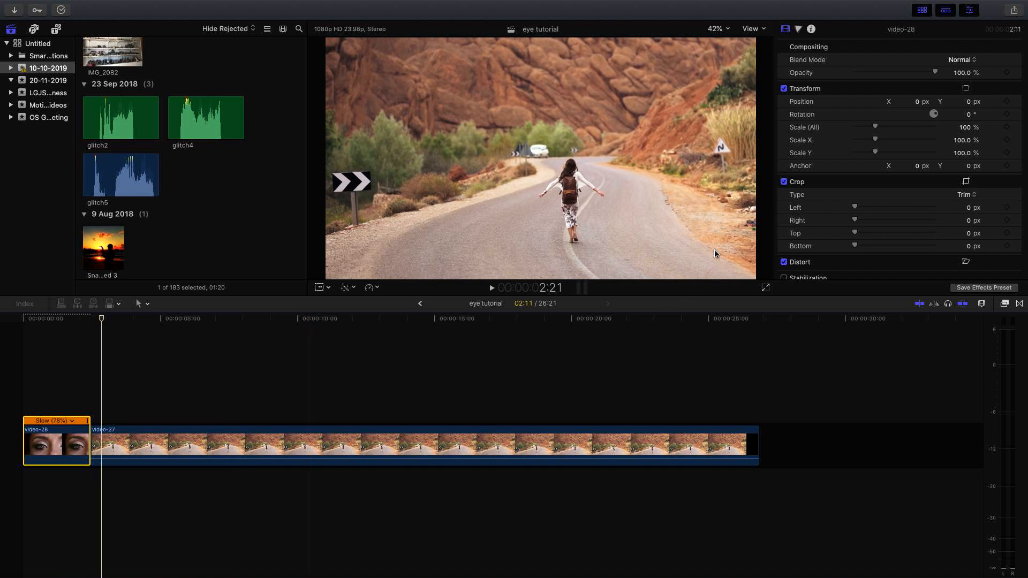
Find the Draw Mask effect by searching all video effects for "mask" and apply it to the eye clip video-28.
left_click(56, 401)
left_click(55, 420)
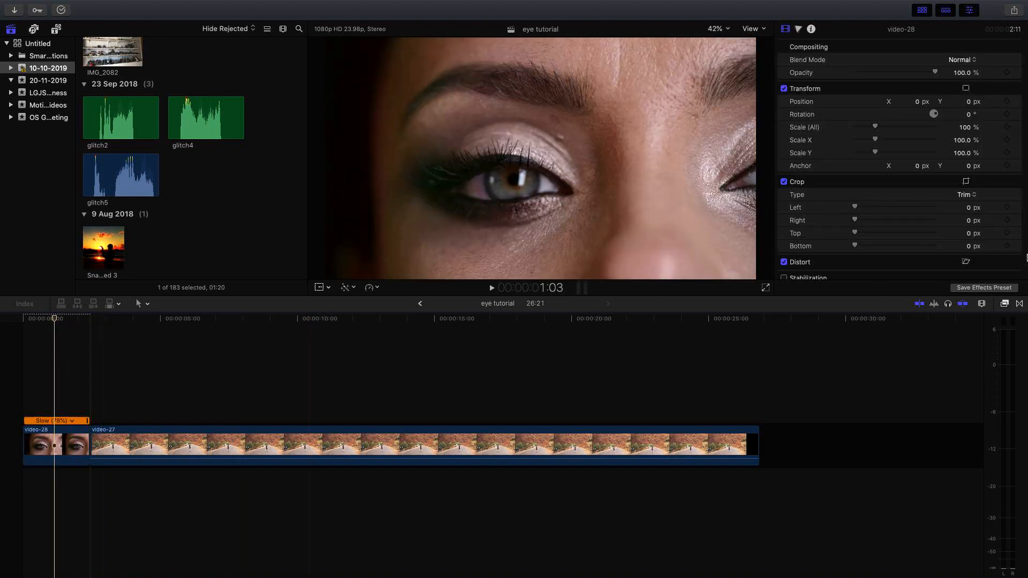
left_click(1005, 304)
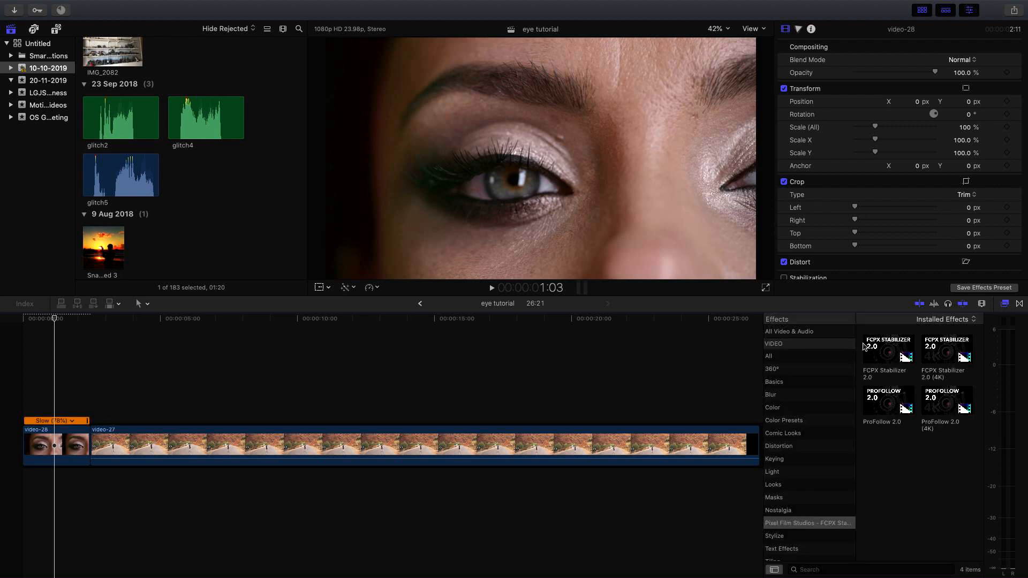
left_click(822, 570)
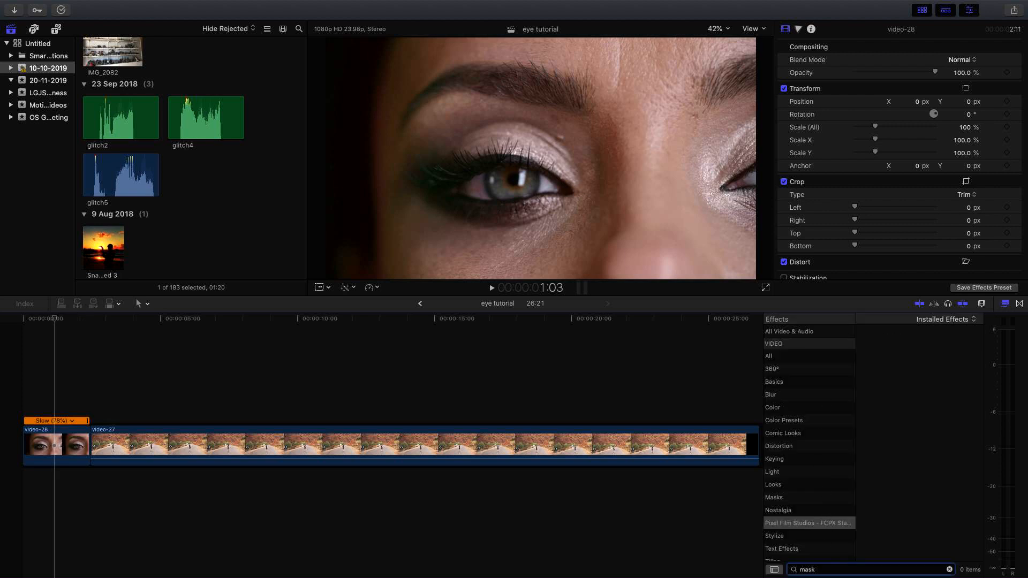
left_click(780, 358)
left_click(888, 348)
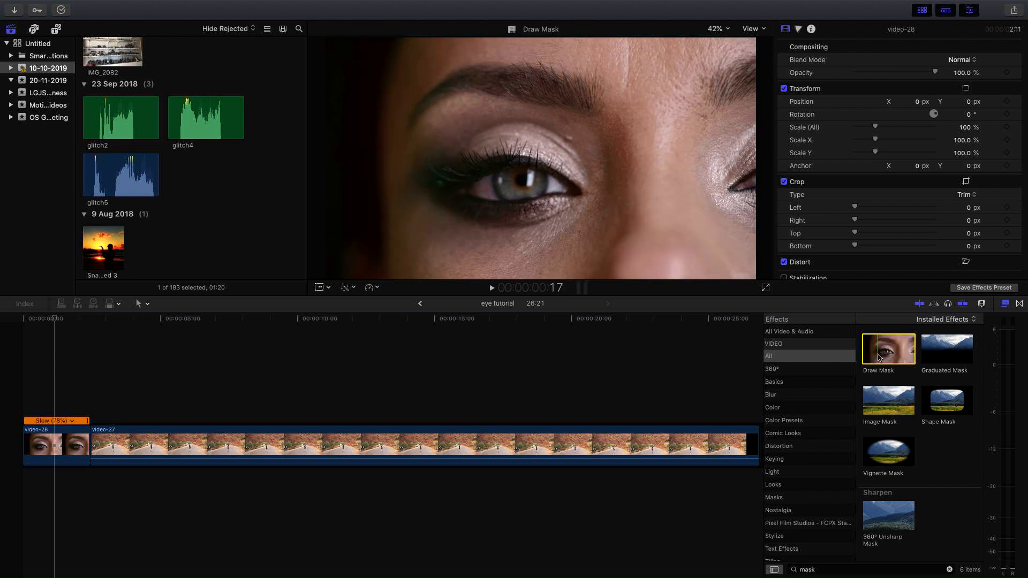
mouse_move(879, 353)
left_mouse_down()
mouse_move(317, 427)
mouse_move(41, 444)
left_mouse_up()
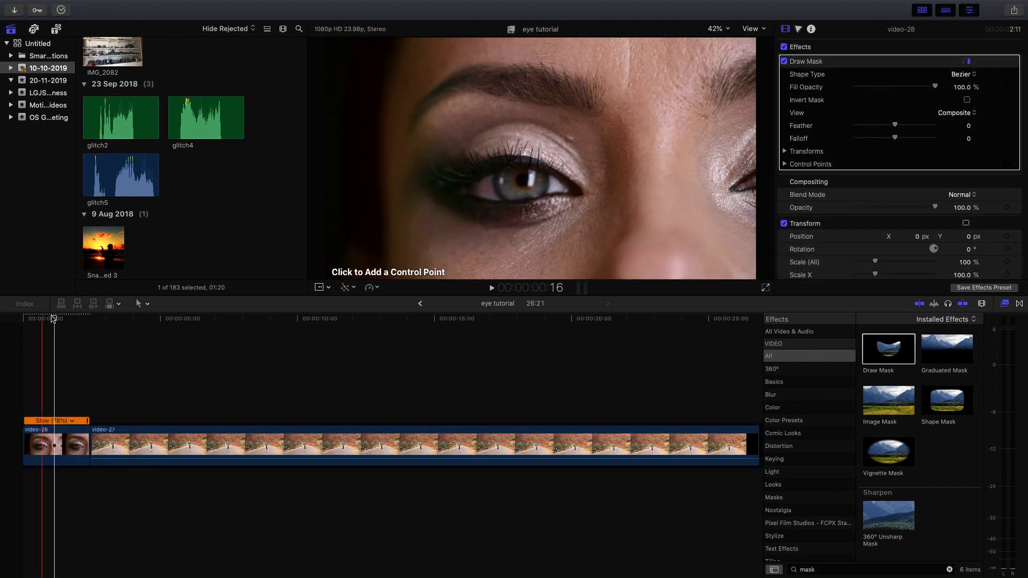
Draw a closed mask around the visible iris on the first frame of the eye clip.
left_click(29, 324)
left_click(23, 326)
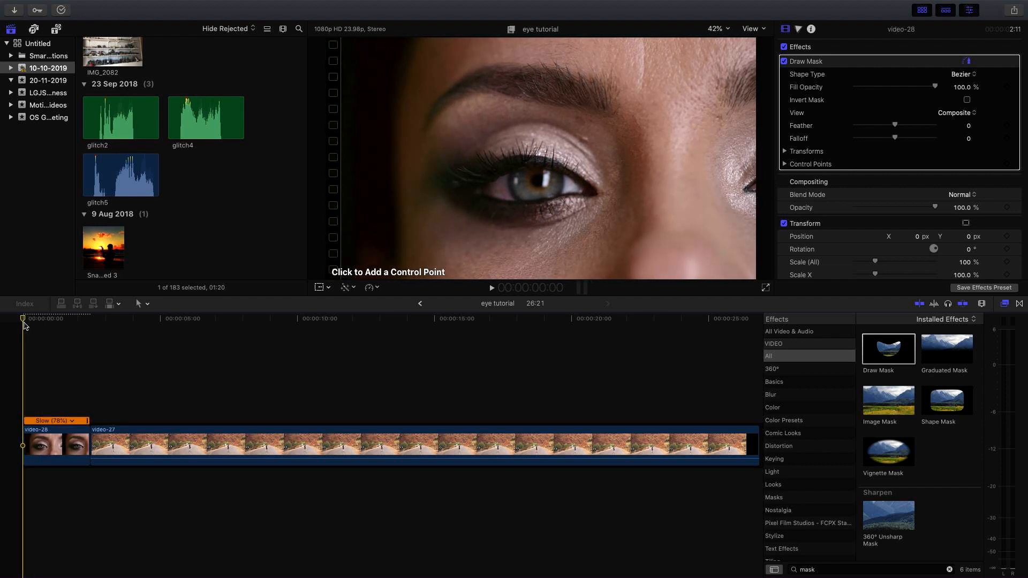
left_click(508, 191)
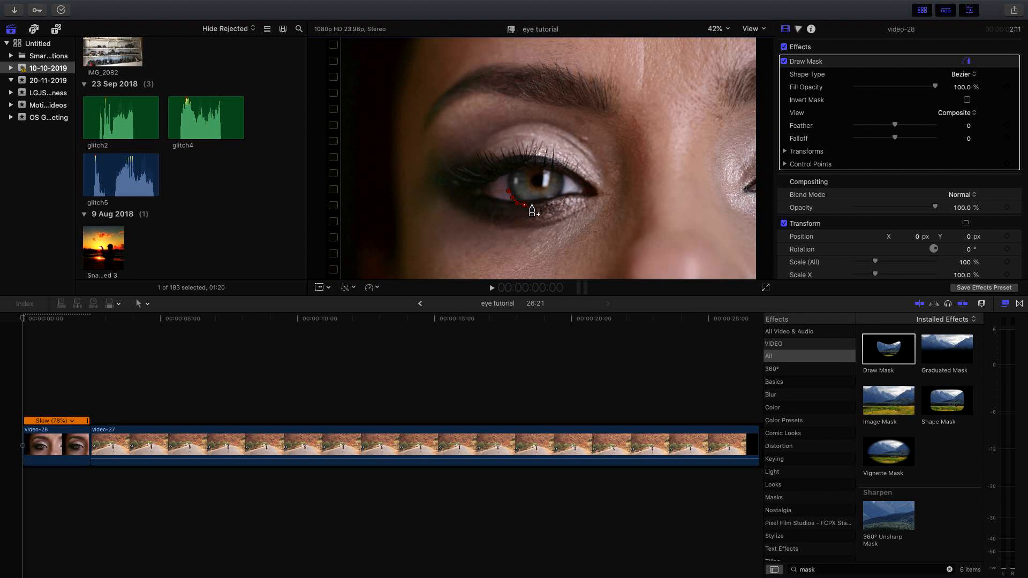
left_click(539, 204)
left_click(551, 200)
left_click(552, 171)
left_click(508, 192)
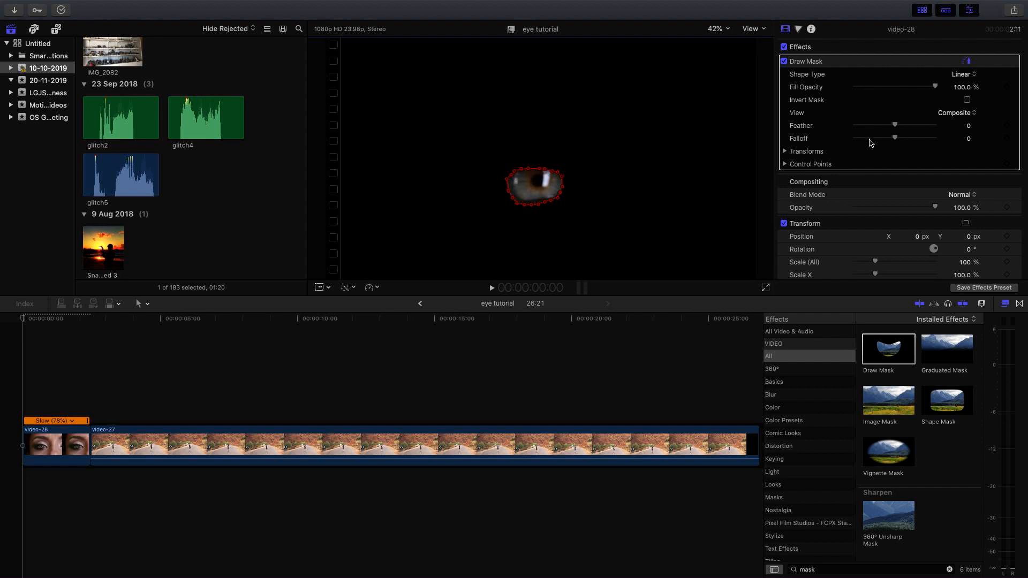
Invert the iris mask, set its feather to -15 and reduce its fill opacity to 74.39%.
left_click(967, 101)
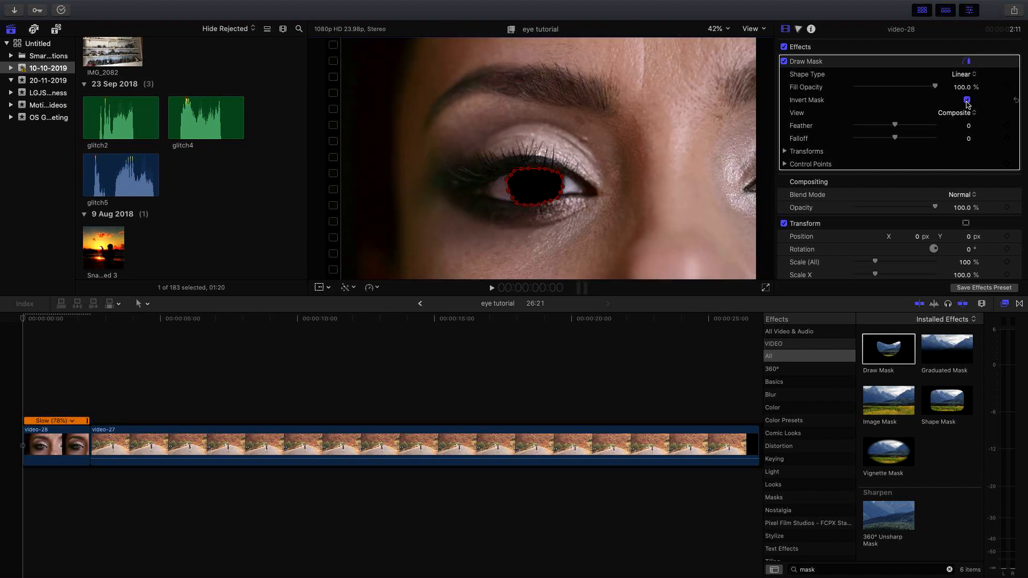
left_click_drag(898, 130, 893, 130)
mouse_move(909, 130)
left_mouse_down()
mouse_move(873, 131)
mouse_move(888, 132)
left_mouse_up()
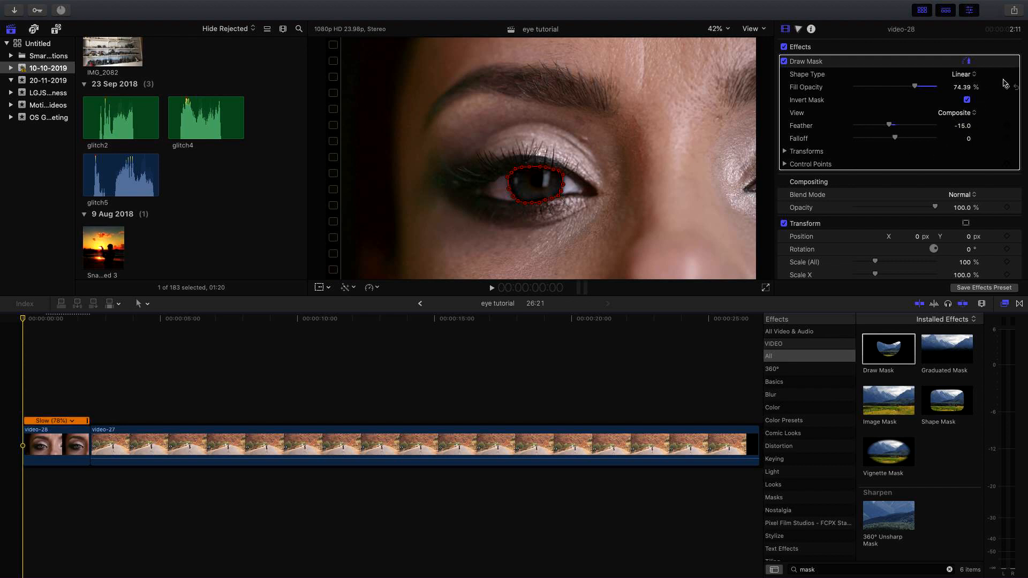
Add first-frame keyframes for the mask's position, rotation, scale and control points.
left_click(785, 152)
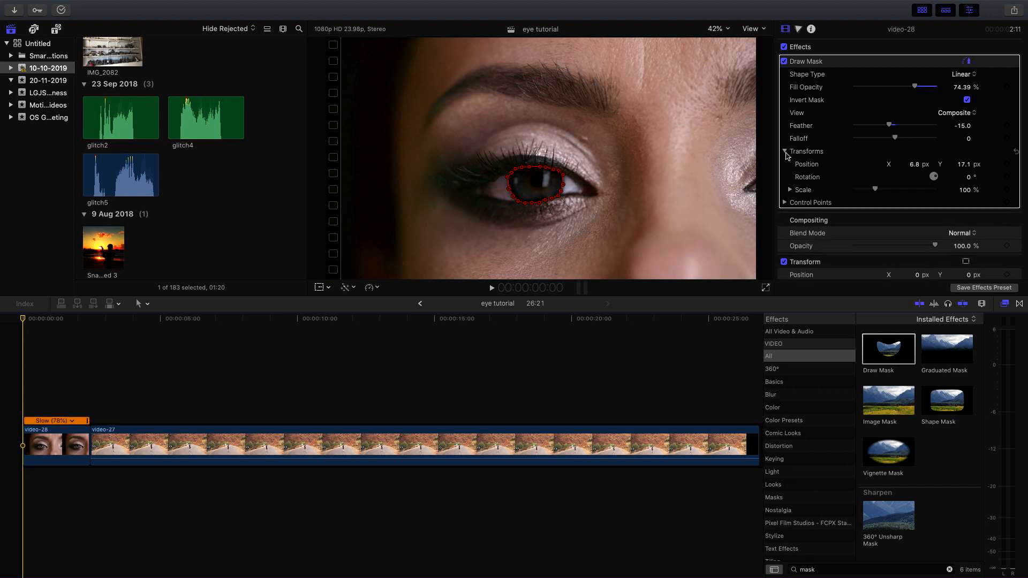
left_click(1007, 164)
left_click(1008, 177)
left_click(1007, 190)
left_click(1007, 203)
Keyframe the mask's position frame by frame so it follows the iris through to the end of the eye clip.
key("Right")
key("Right")
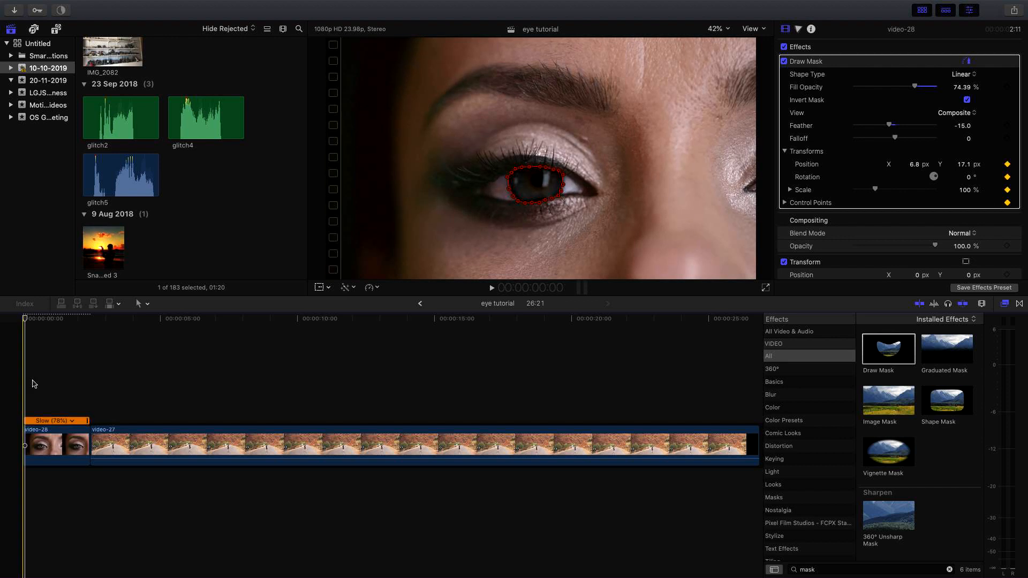
key("Right")
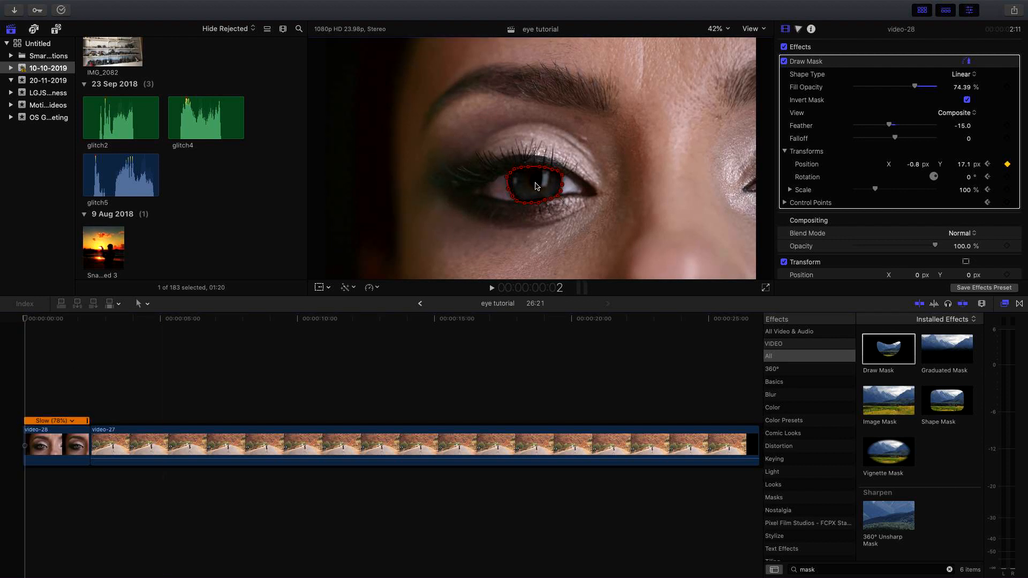
left_click_drag(537, 186, 537, 186)
key("Right")
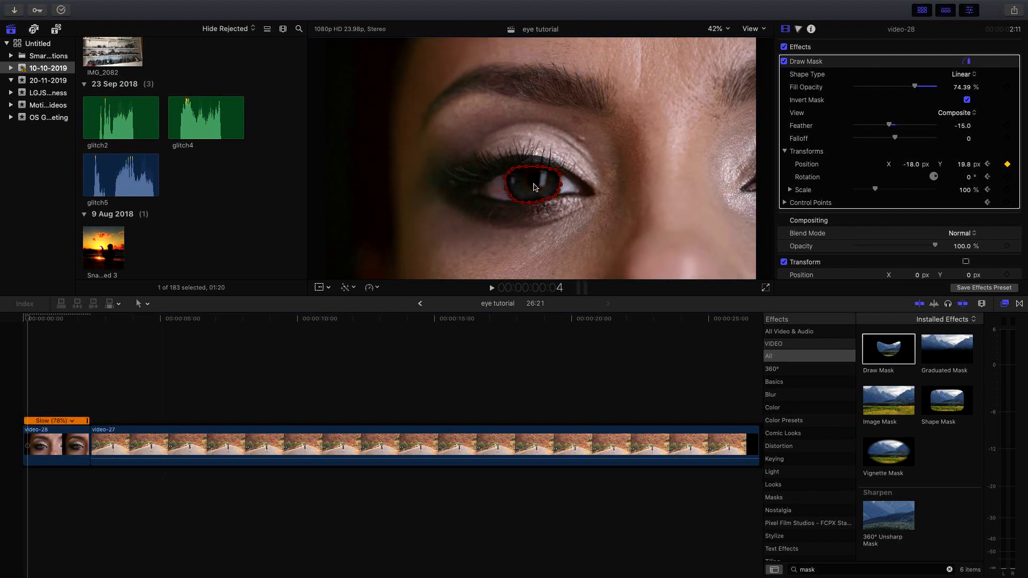
key("Right")
key("Right")
key("Right")
key("Right")
key("Right")
key("Right")
key("Right")
key("Right")
key("Right")
key("Right")
key("Right")
key("Right")
key("Right")
key("Right")
key("Right")
key("Right")
key("Right")
key("Right")
key("Right")
key("Right")
key("Right")
key("Right")
key("Right")
key("Right")
key("Right")
key("Right")
key("Right")
key("Right")
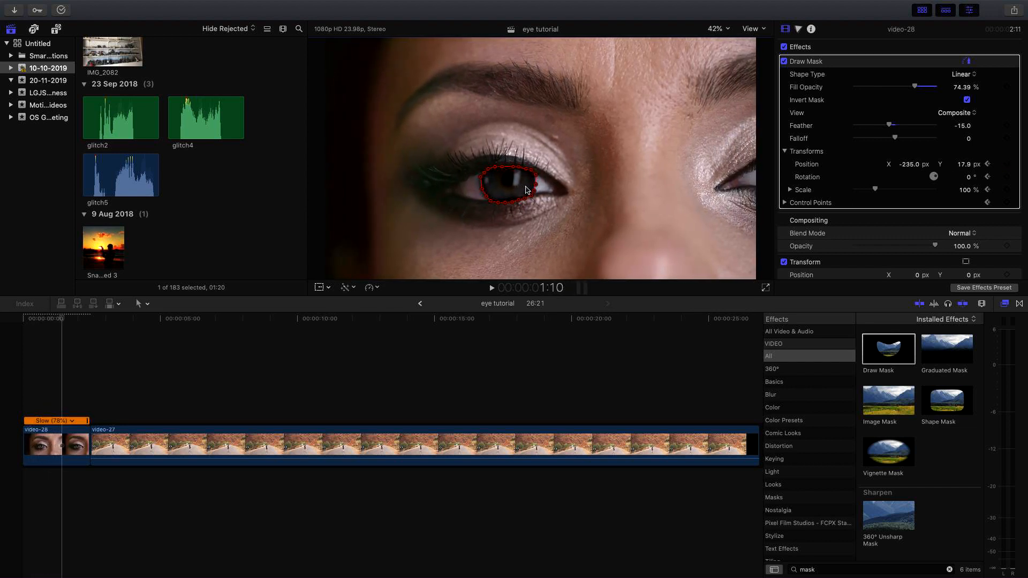
key("Right")
key("Right")
key("Right")
key("Right")
key("Right")
key("Right")
key("Right")
key("Right")
key("Right")
key("Right")
key("Right")
key("Right")
key("Right")
key("Right")
key("Right")
key("Right")
key("Right")
key("Right")
key("Right")
key("Right")
key("Right")
key("Right")
key("Right")
key("Right")
key("Right")
key("Right")
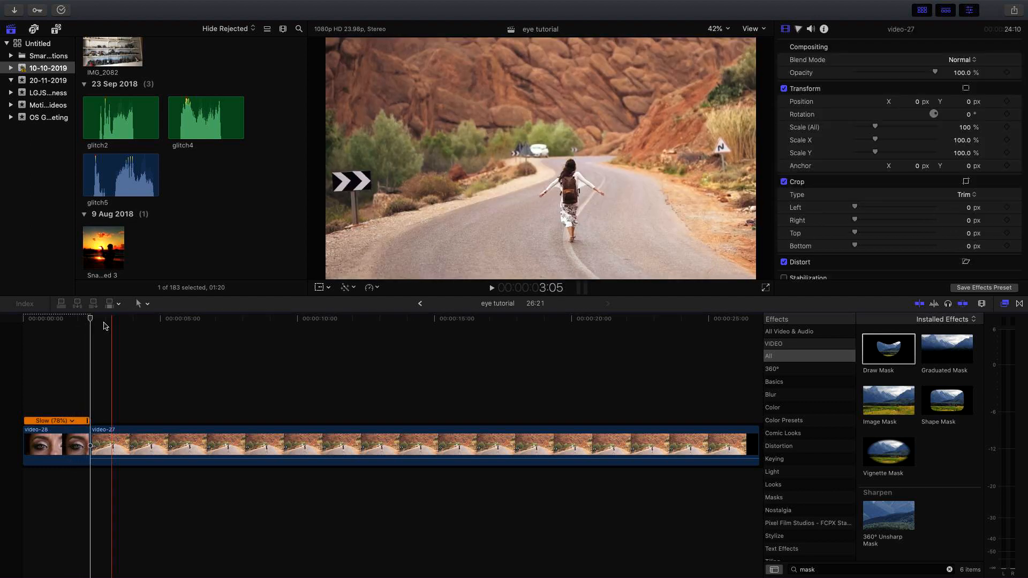
Play back and scrub the eye clip to check how well the mask tracks the iris, ending at the start of the timeline.
key("Home")
key("space")
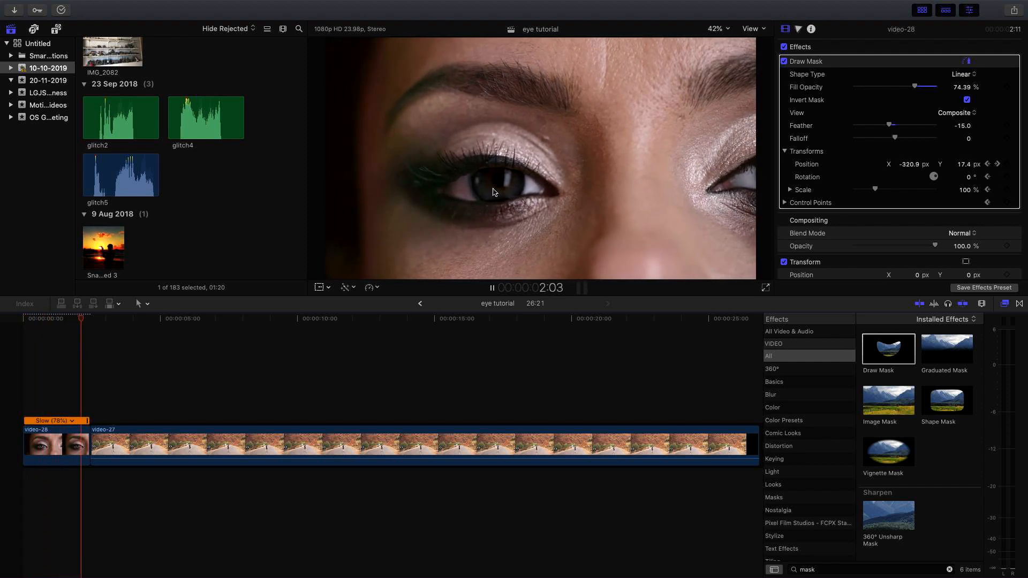
key("space")
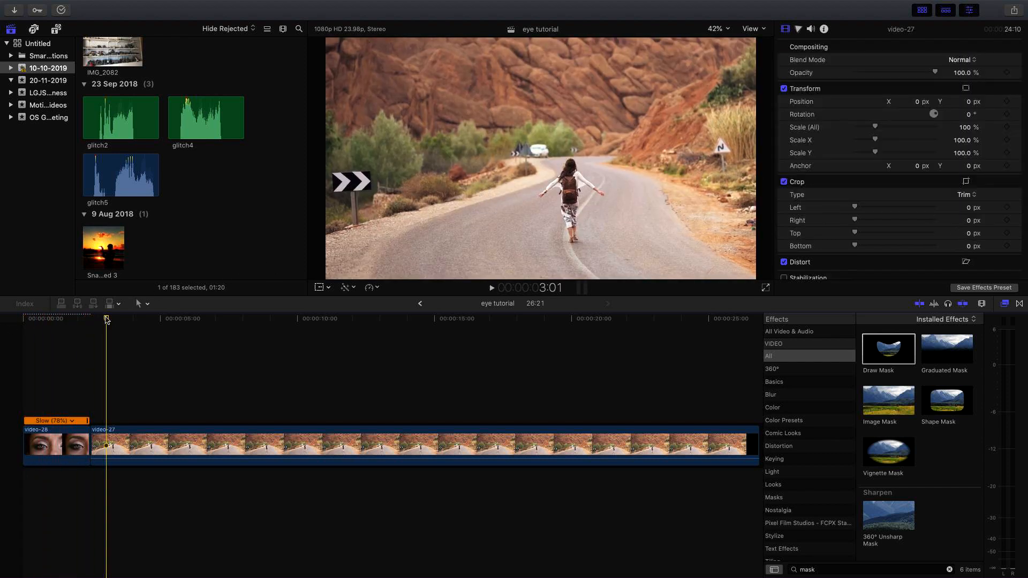
left_click_drag(107, 320, 20, 332)
key("space")
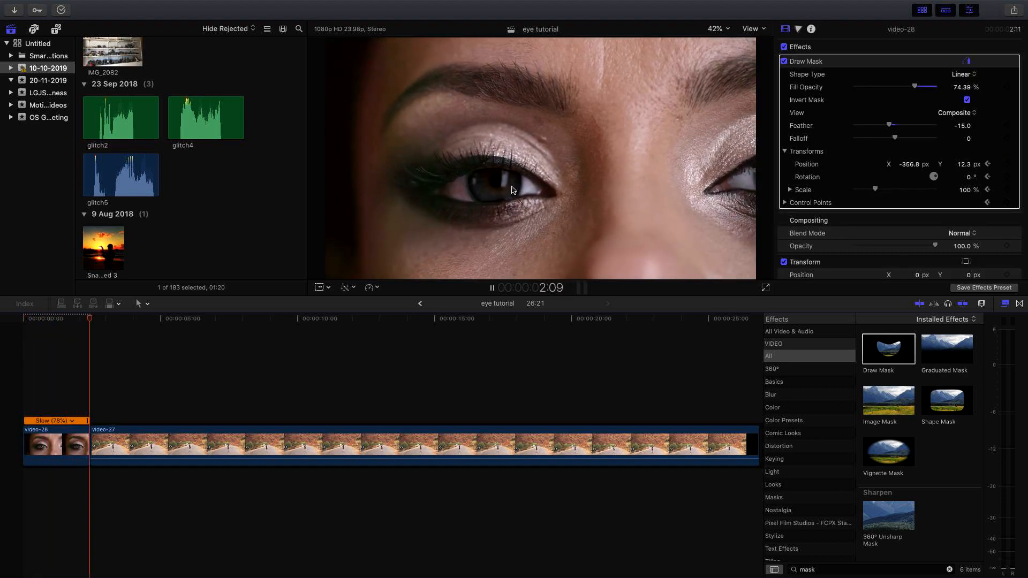
key("space")
left_click_drag(112, 326, 46, 330)
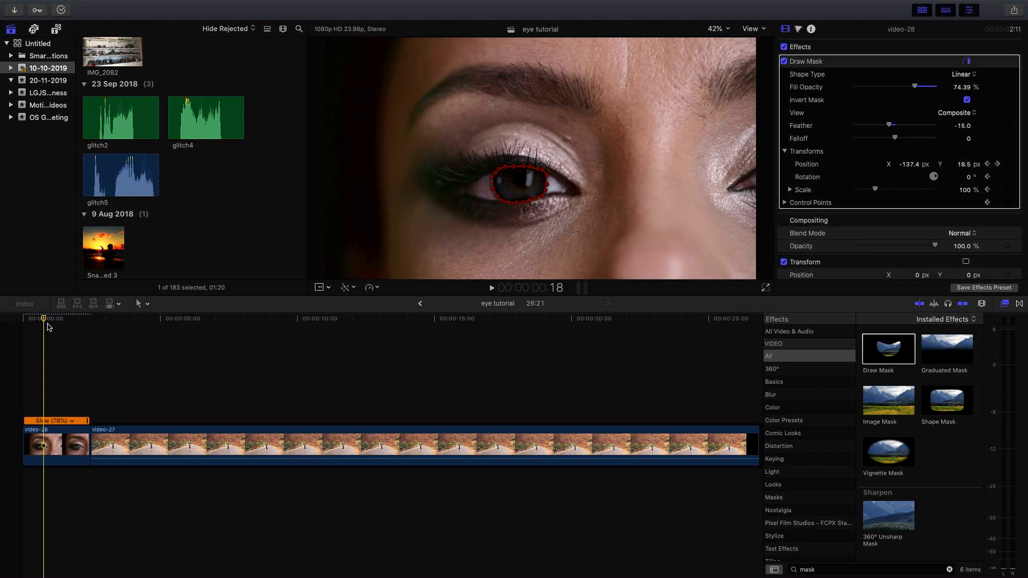
left_click_drag(48, 327, 19, 321)
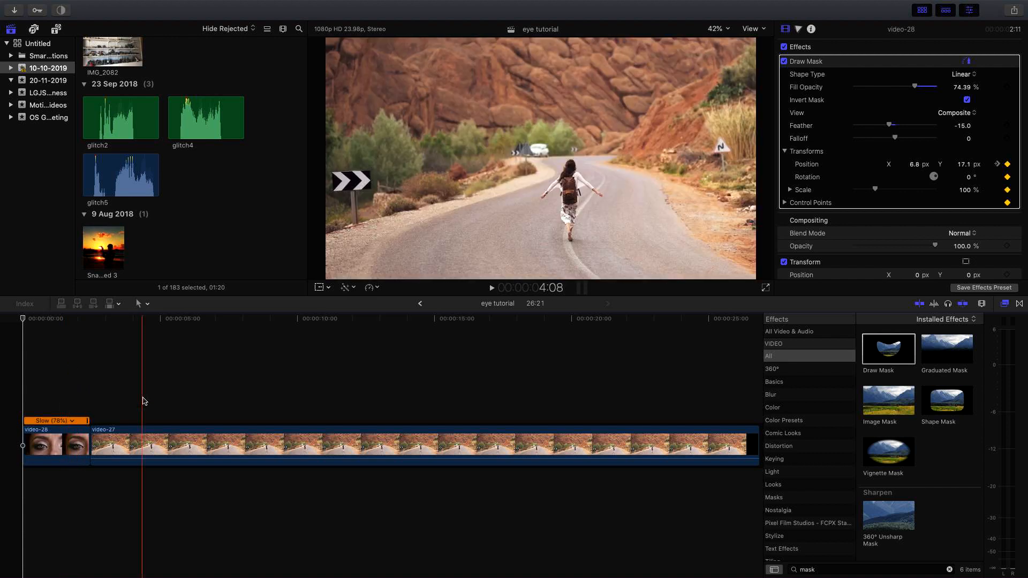
Move the road clip video-27 beneath the eye clip, starting about 16 frames in.
left_click_drag(108, 444, 61, 488)
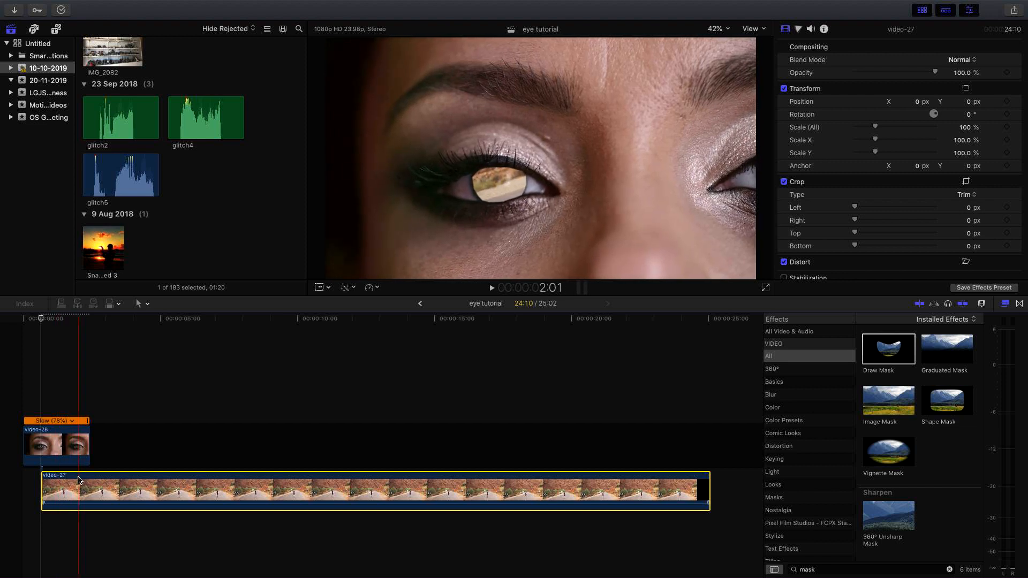
left_click(49, 420)
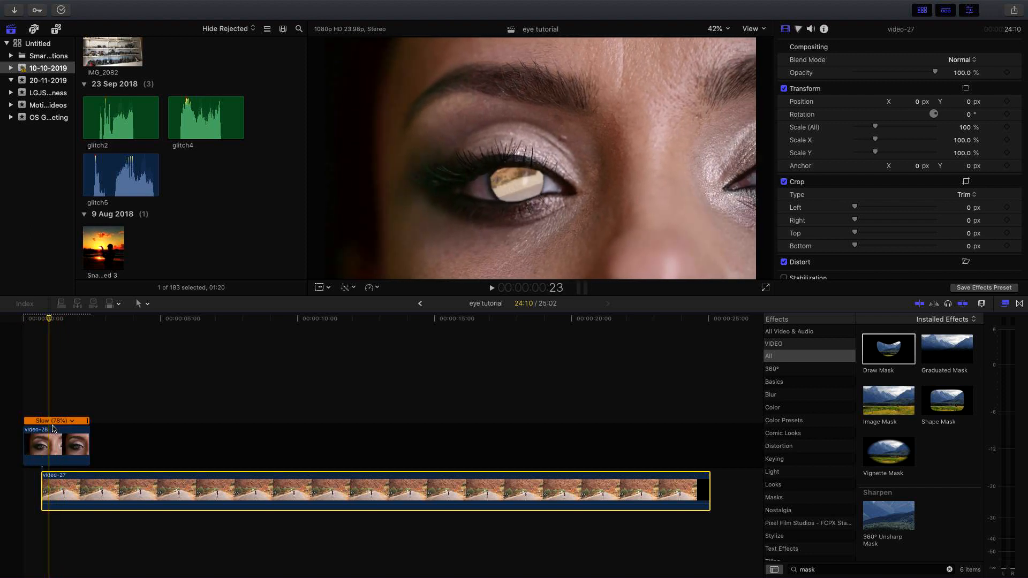
Split the eye clip at 1:19, shortly before its end.
left_click(90, 396)
left_click(89, 396)
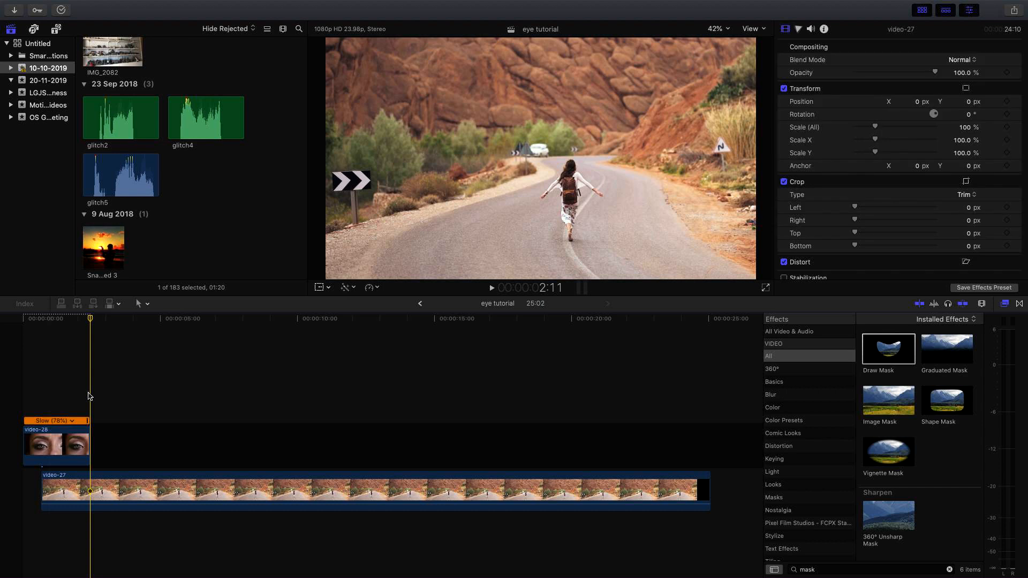
left_click(89, 396)
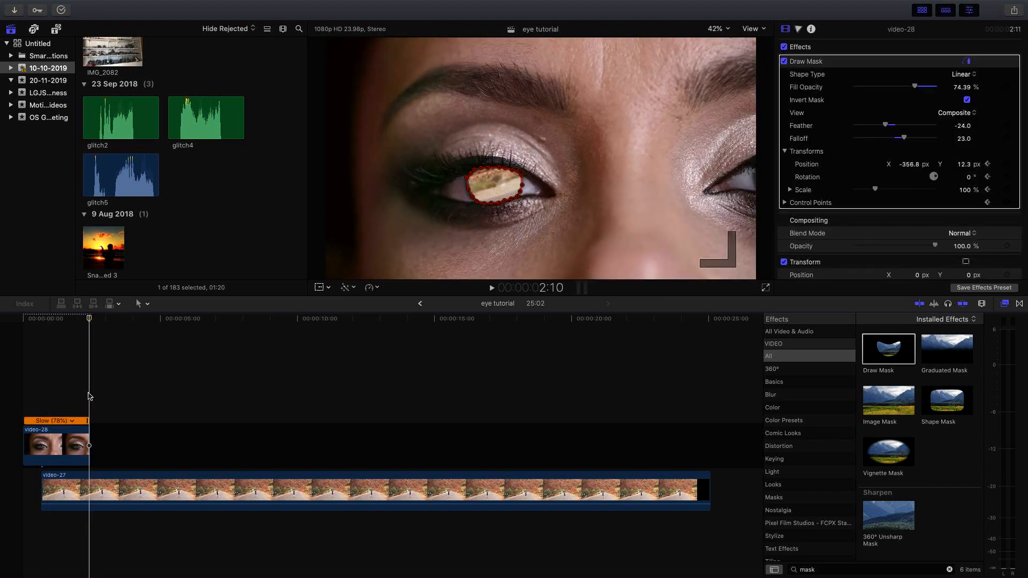
key("Left")
key("Left")
key("Left")
key("Left")
key("Left")
key("Left")
key("Left")
key("Left")
key("Left")
key("Left")
key("Left")
key("Left")
left_click(72, 432)
key("super+b")
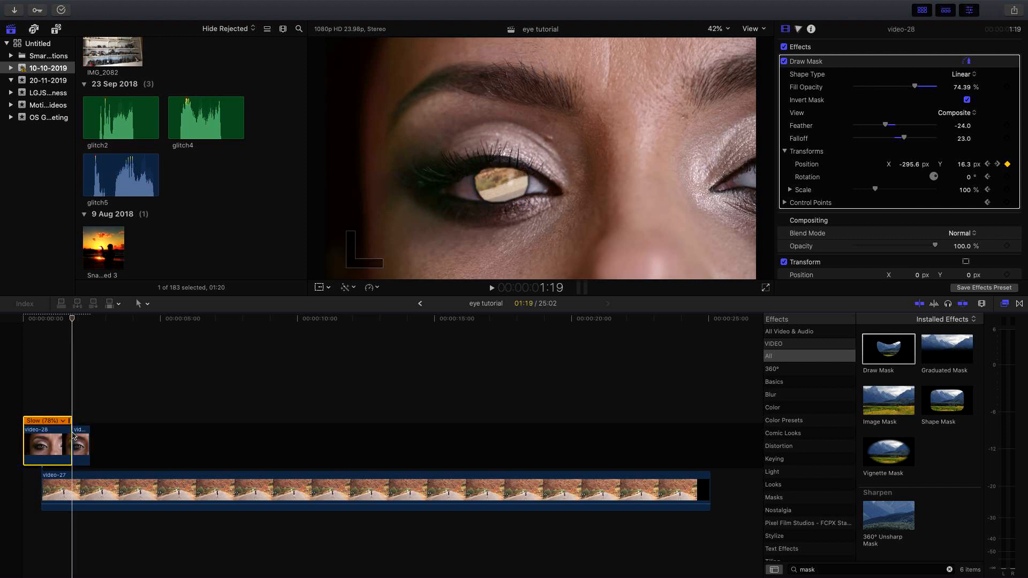
Apply a Ken Burns crop to the short second part of the eye clip, with the end frame tightly around the iris.
left_click(79, 446)
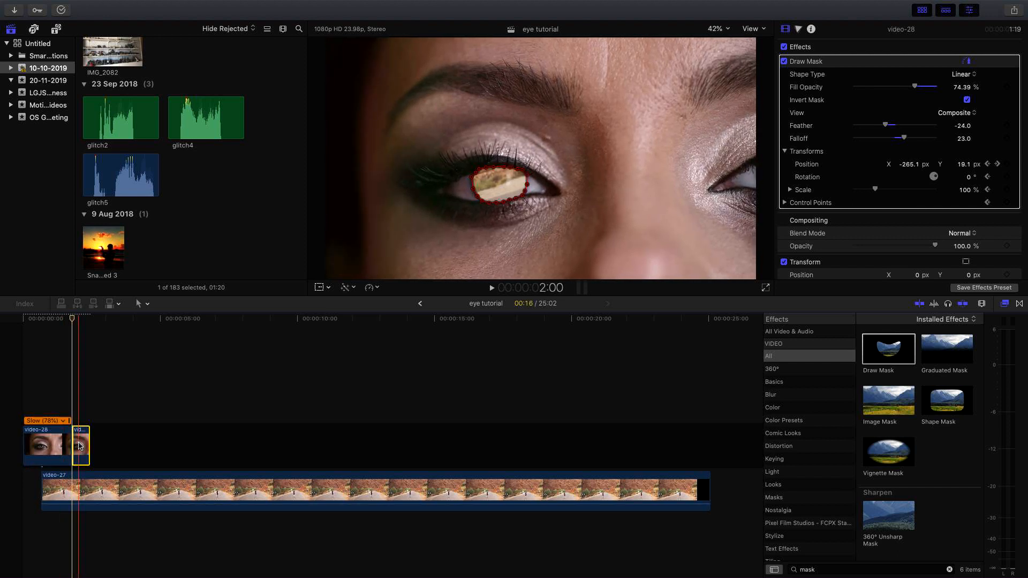
left_click(321, 288)
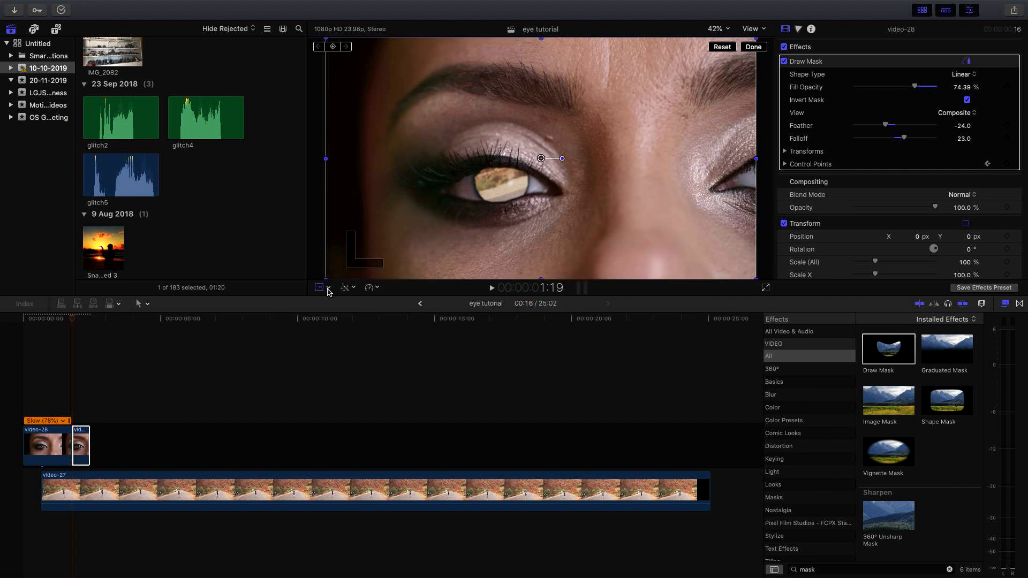
left_click(328, 288)
left_click(343, 310)
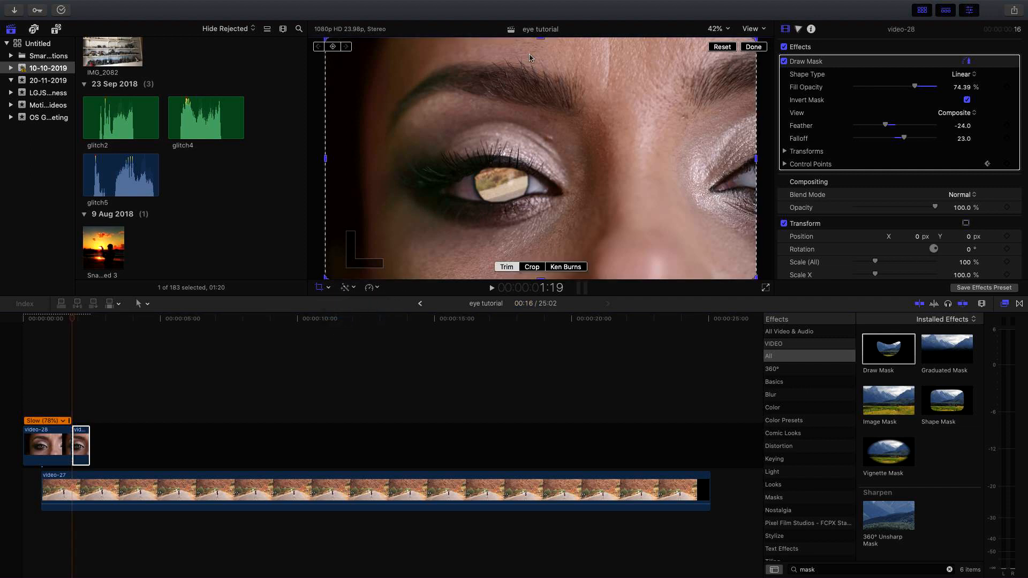
left_click(569, 267)
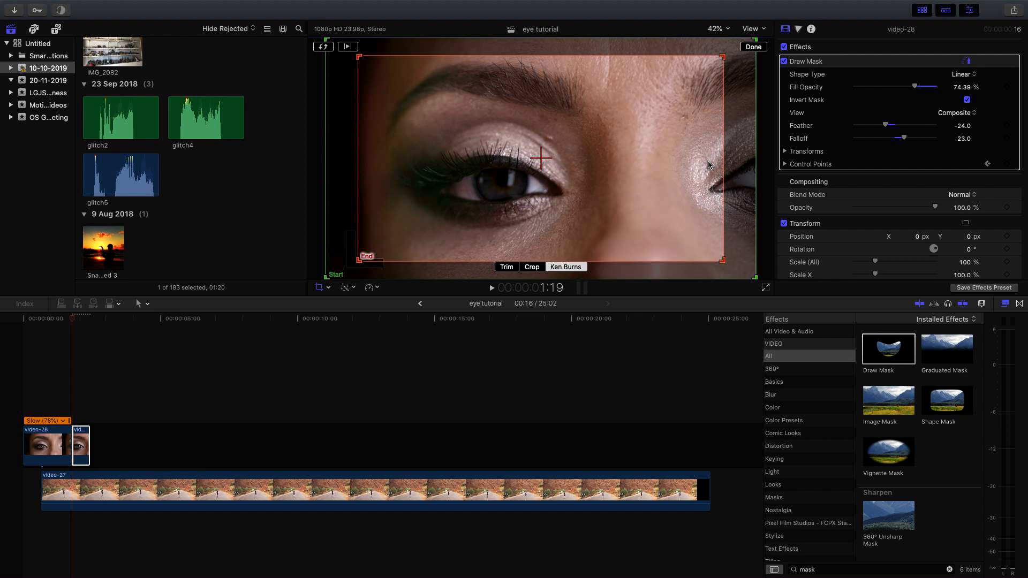
left_click_drag(727, 265, 554, 167)
left_click_drag(358, 56, 528, 168)
left_click_drag(472, 199, 497, 192)
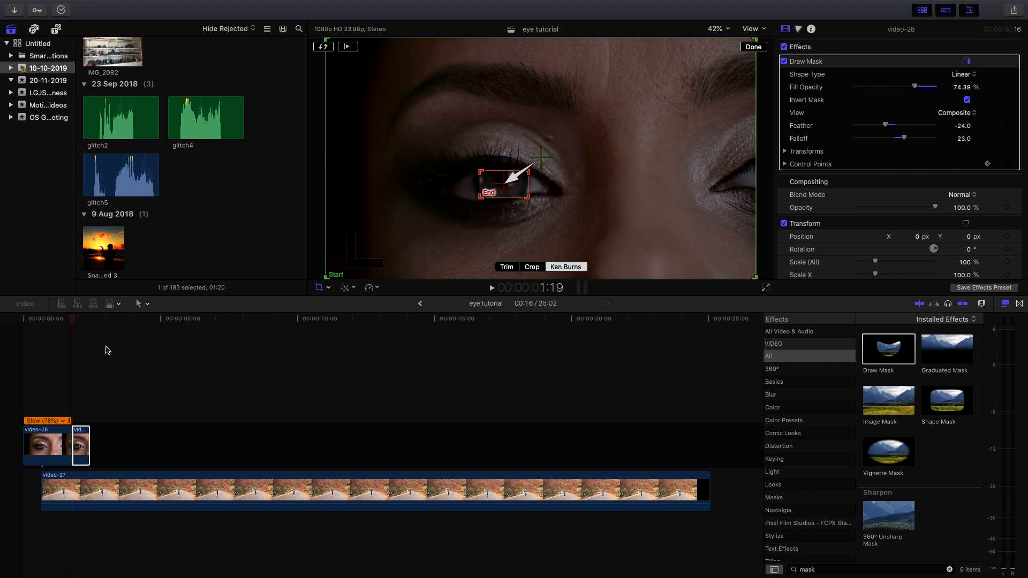
Play back the sequence to check the zoom through the eye into the road clip.
left_click(45, 380)
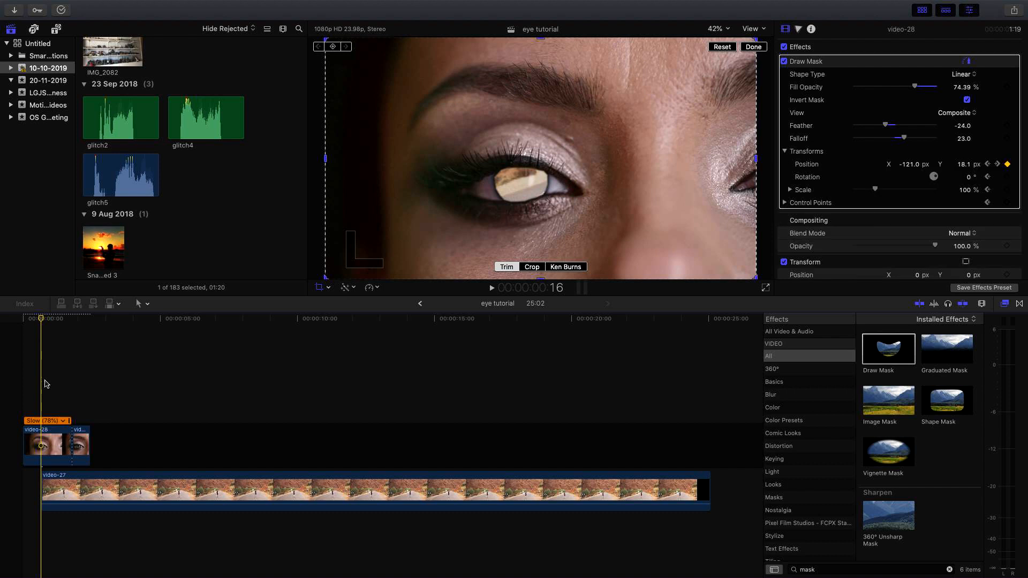
key("space")
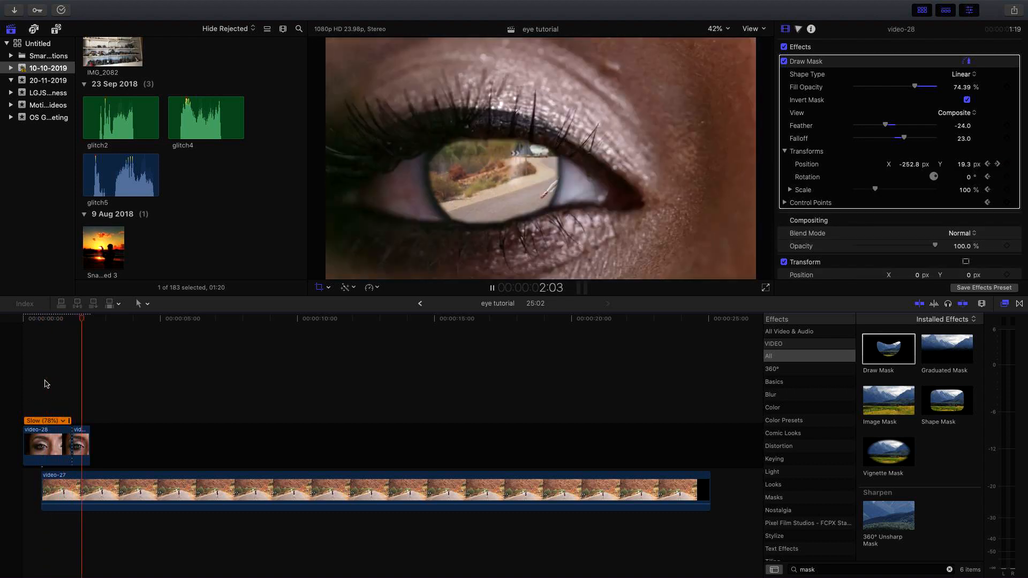
key("shift+c")
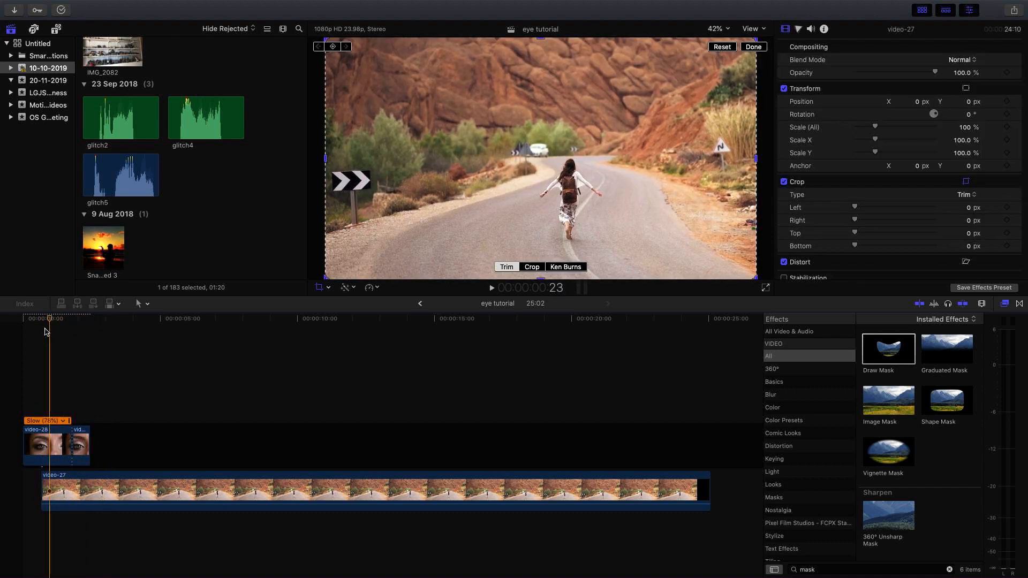
left_click(23, 336)
key("space")
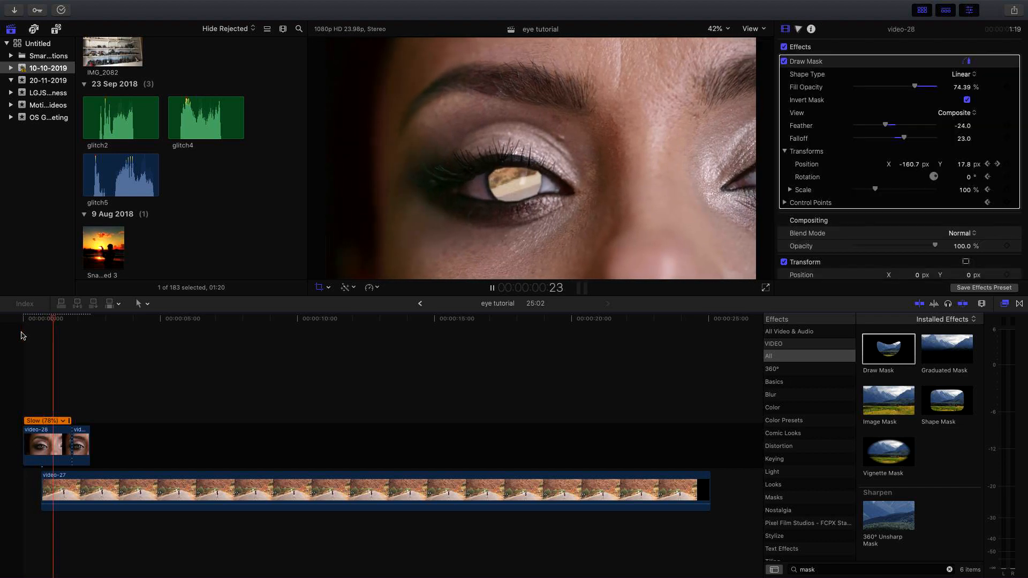
Set the draw mask's fill opacity to 100% on both parts of the eye clip and play back the result.
left_click_drag(53, 319, 22, 324)
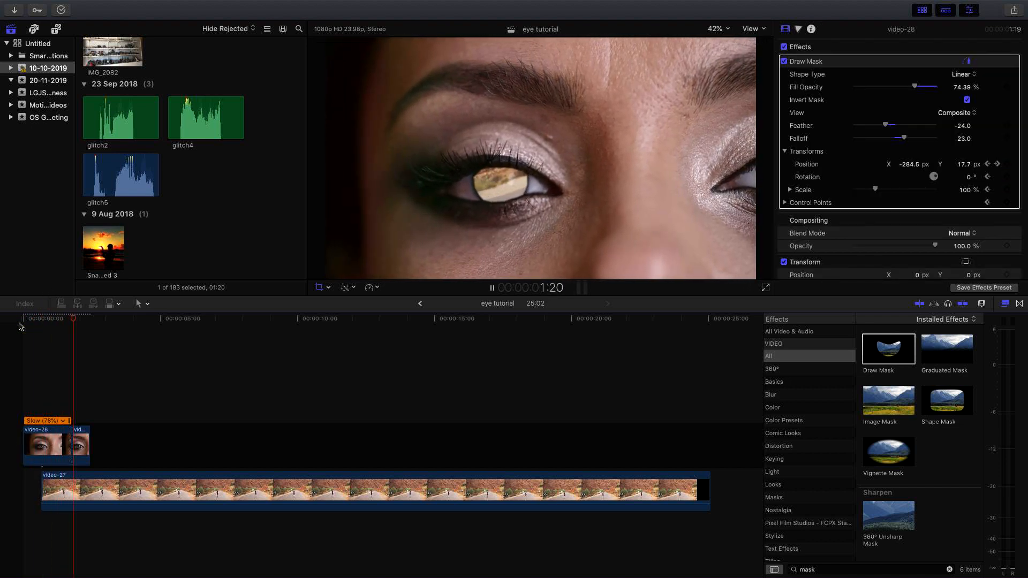
key("space")
left_click(91, 484)
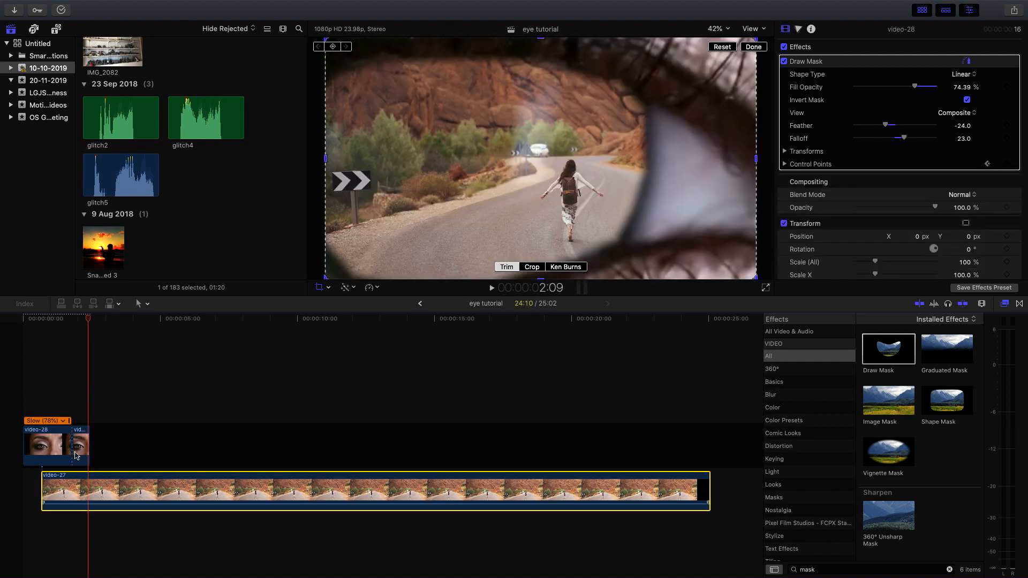
left_click(56, 438)
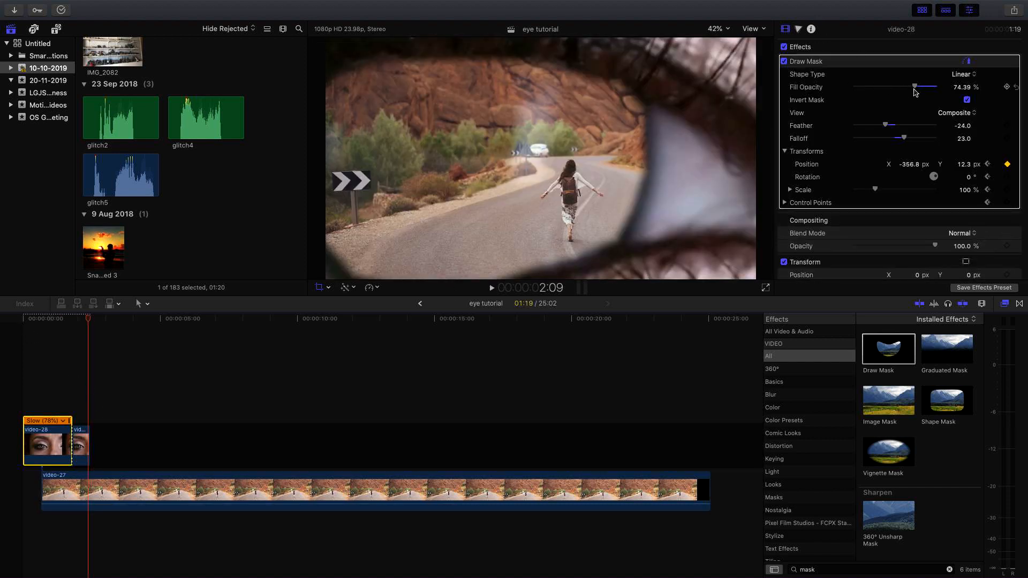
left_click_drag(917, 89, 969, 92)
left_click(79, 444)
left_click_drag(914, 86, 955, 94)
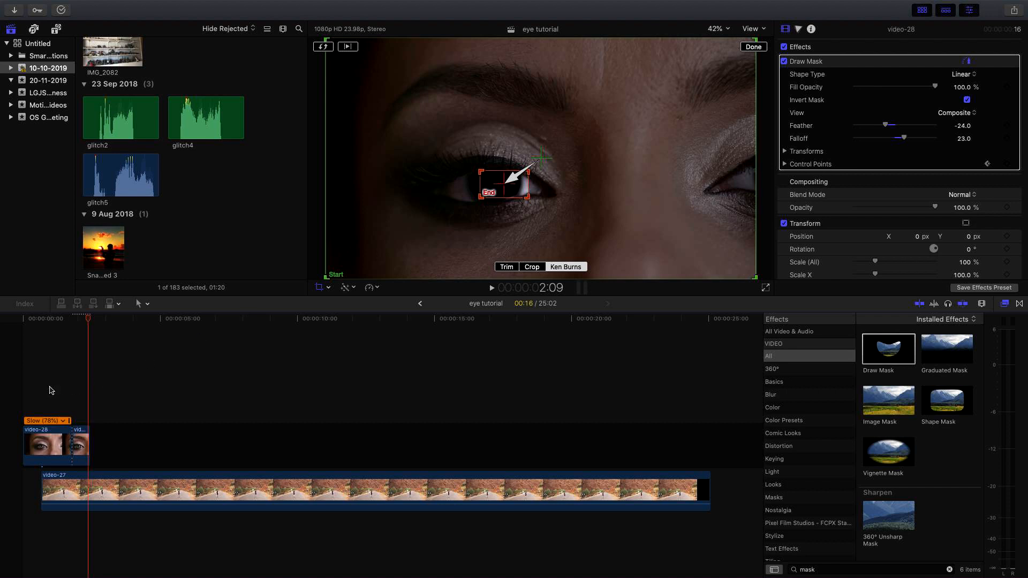
left_click(42, 382)
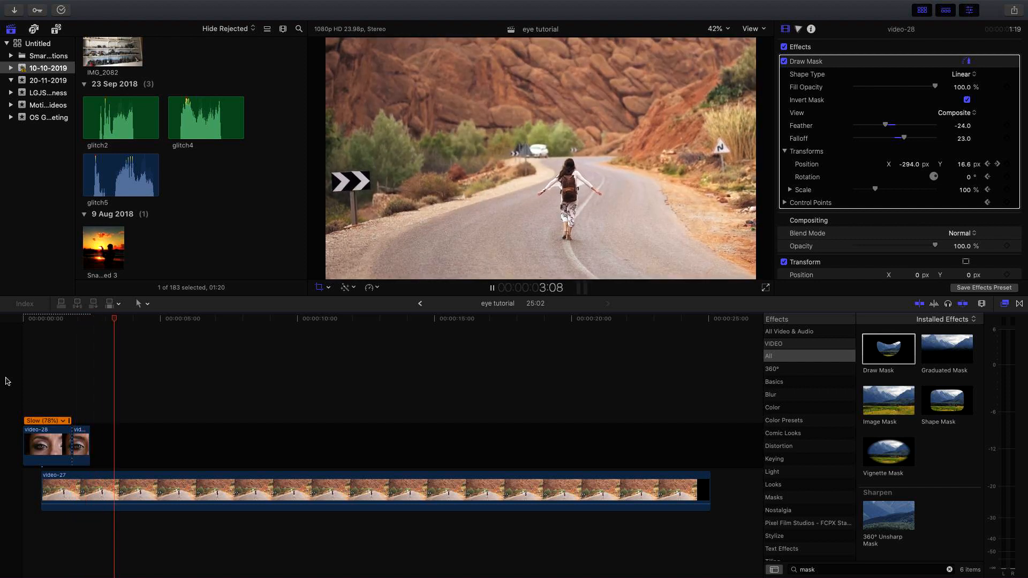
Reposition the road clip video-27 with Transform to about X -285 px, Y -24 px so the walking woman sits within the iris.
key("shift+c")
left_click(327, 289)
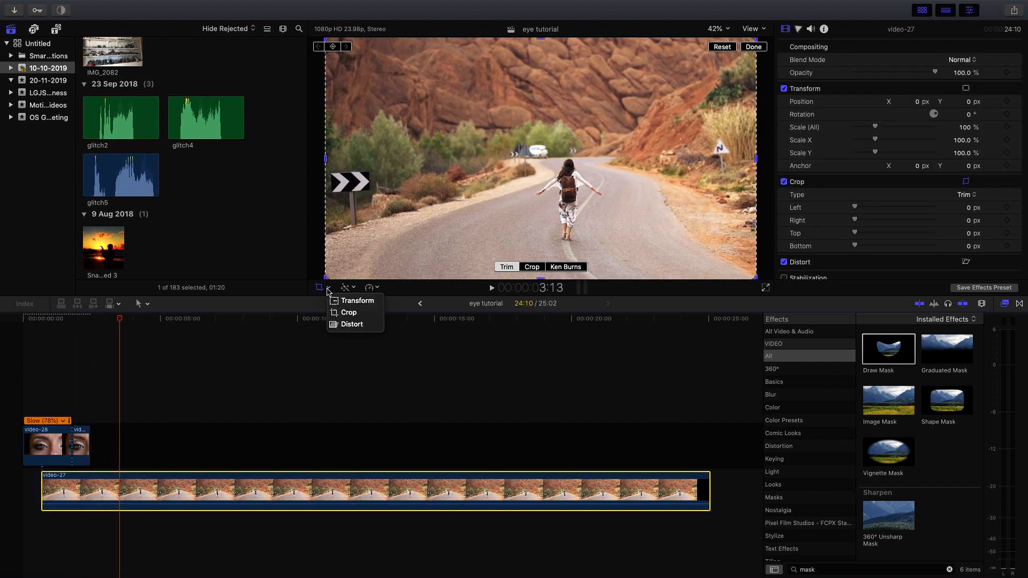
left_click(343, 301)
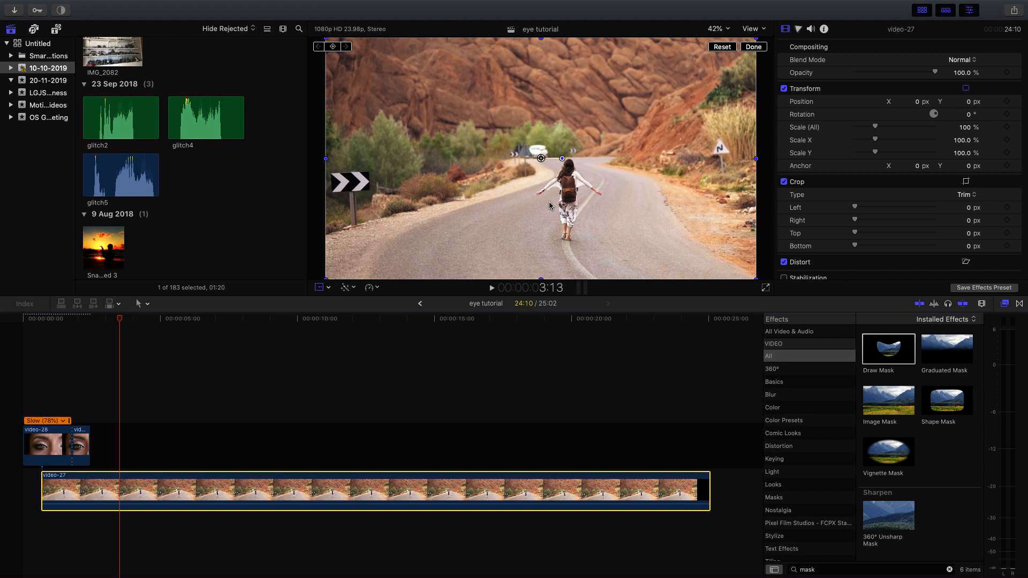
left_click_drag(556, 181, 493, 186)
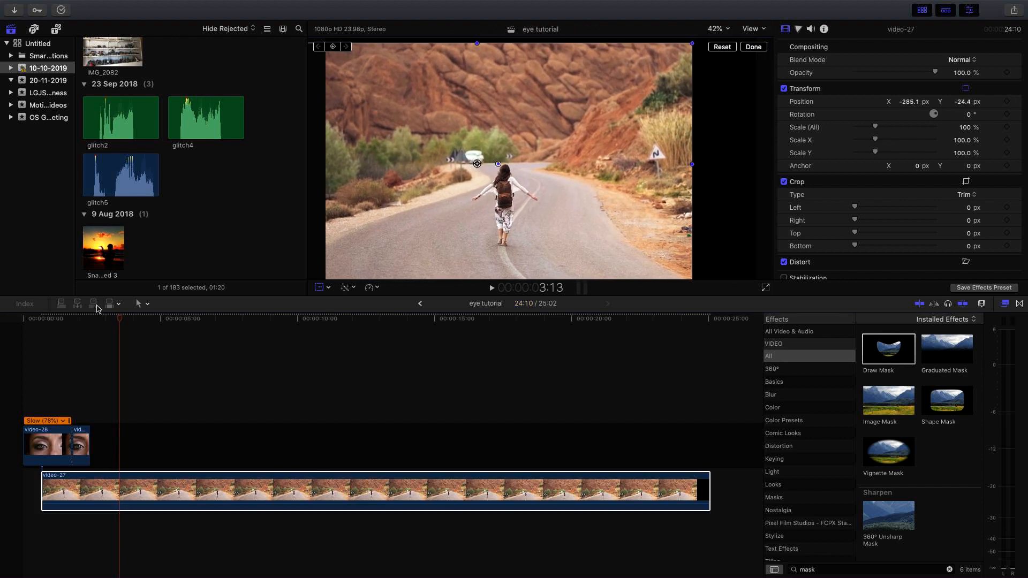
left_click_drag(111, 317, 83, 324)
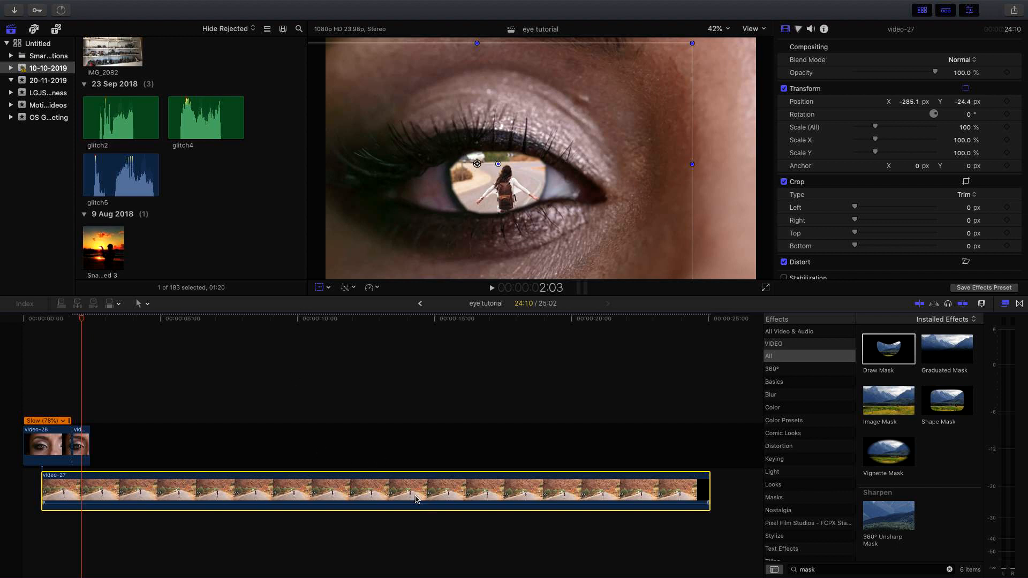
key("space")
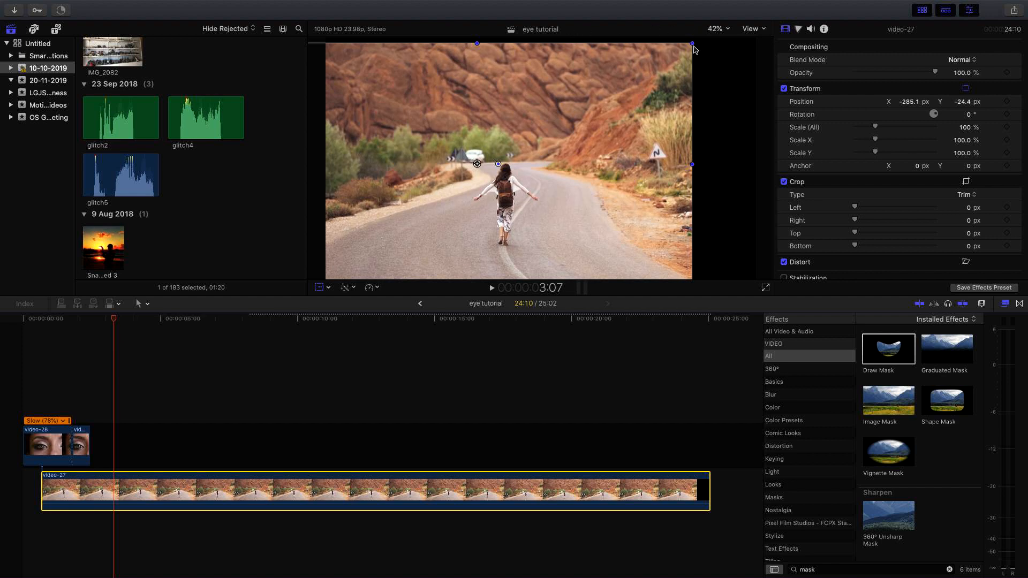
Scale the road clip up to about 133% and position it at about X -257 px, Y -1 px to fill the frame.
left_click_drag(692, 46, 764, 26)
left_click_drag(477, 164, 483, 158)
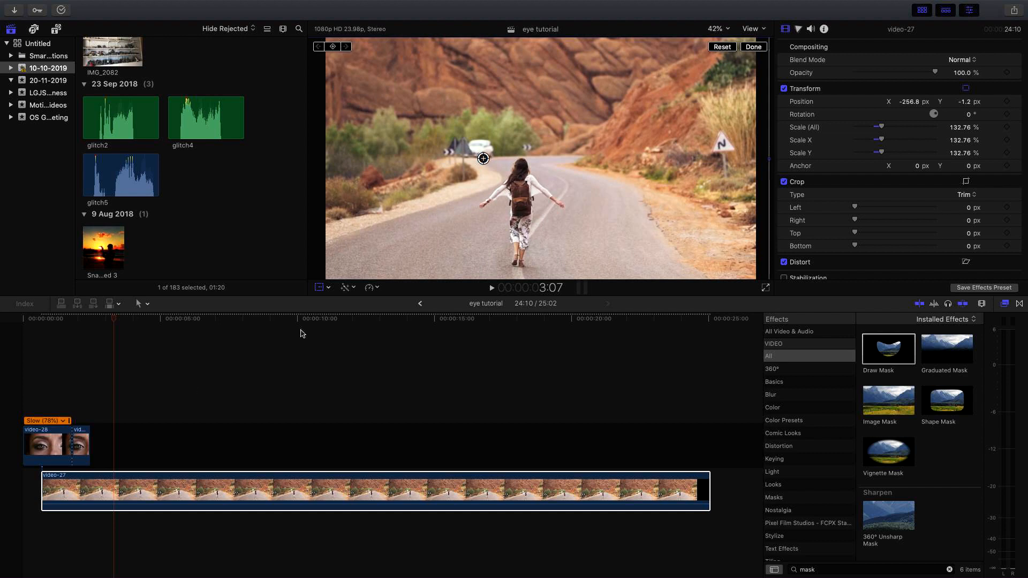
Play back the sequence from the start to check the reframed road clip through the iris.
left_click_drag(112, 321, 19, 333)
key("space")
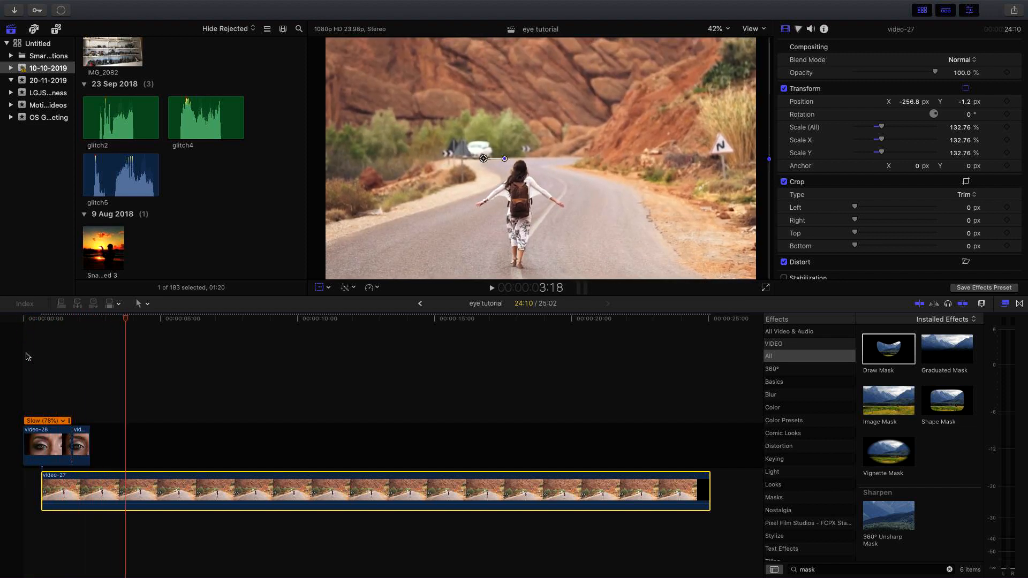
left_click(16, 395)
key("space")
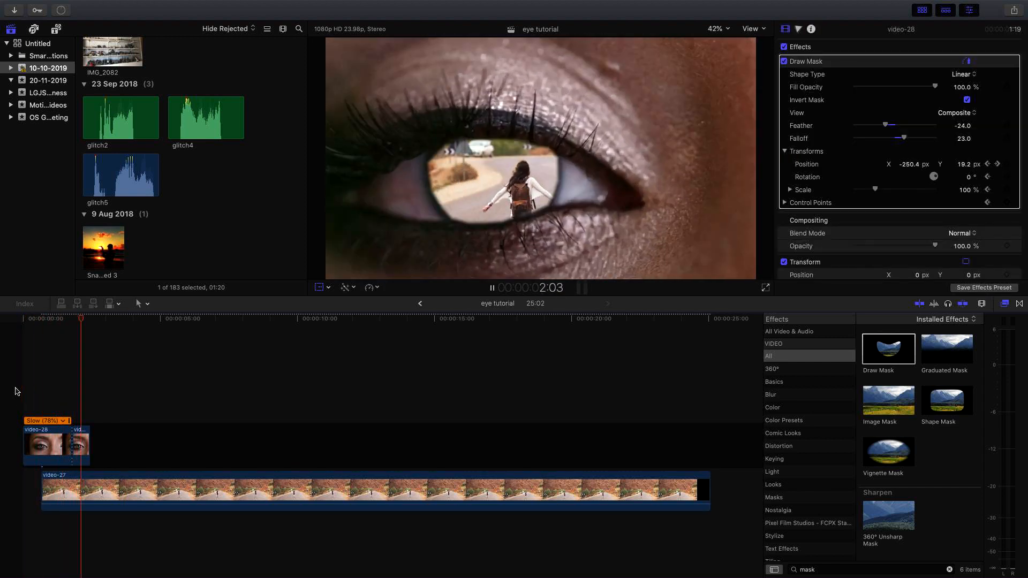
key("space")
key("shift+t")
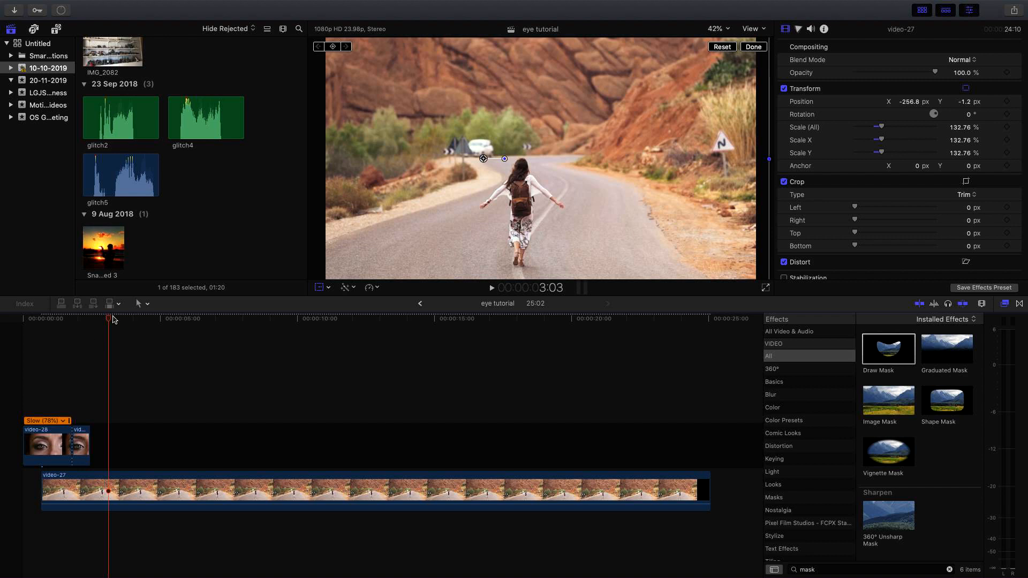
Keyframe the first eye clip's mask fill opacity from 0% at the start to 100% at frame 23.
left_click_drag(110, 325, 42, 327)
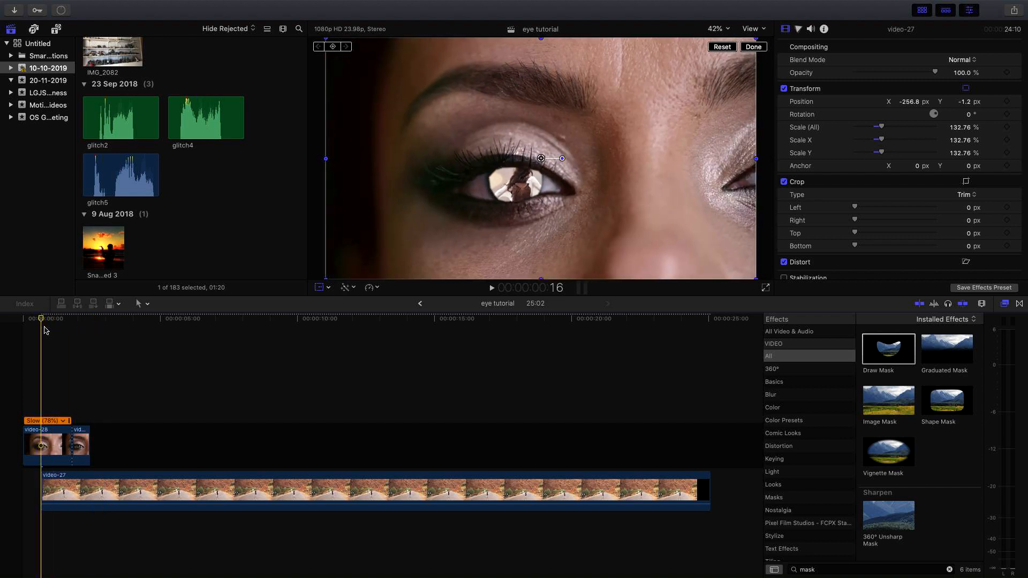
left_click(24, 332)
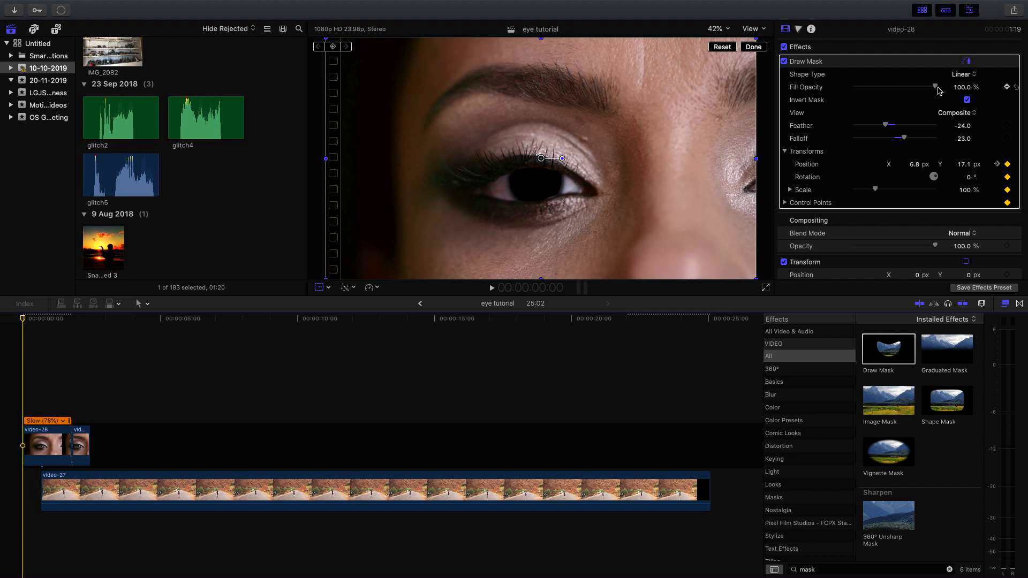
left_click(37, 445)
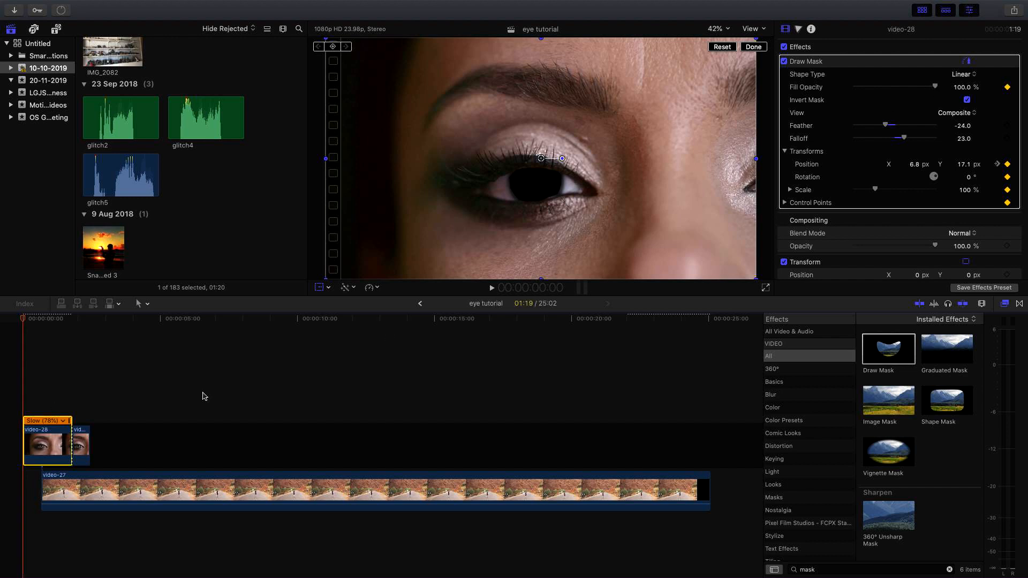
left_click_drag(936, 89, 803, 94)
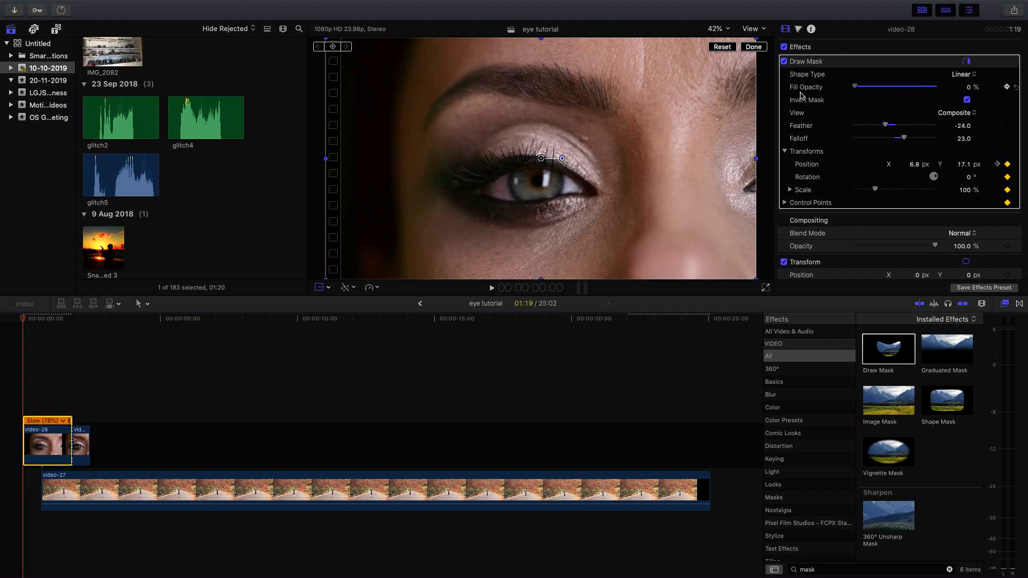
key("space")
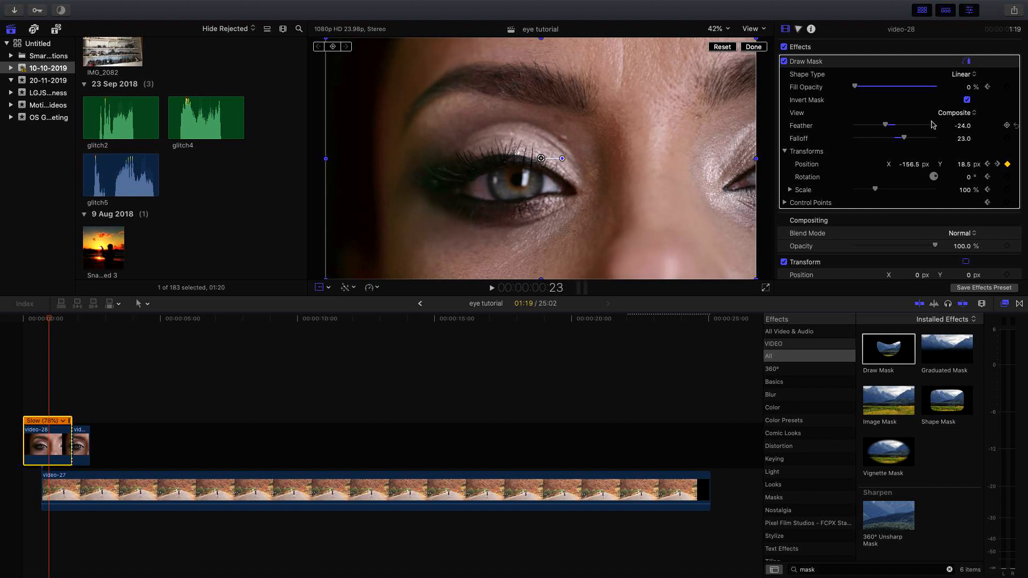
left_click_drag(856, 87, 936, 88)
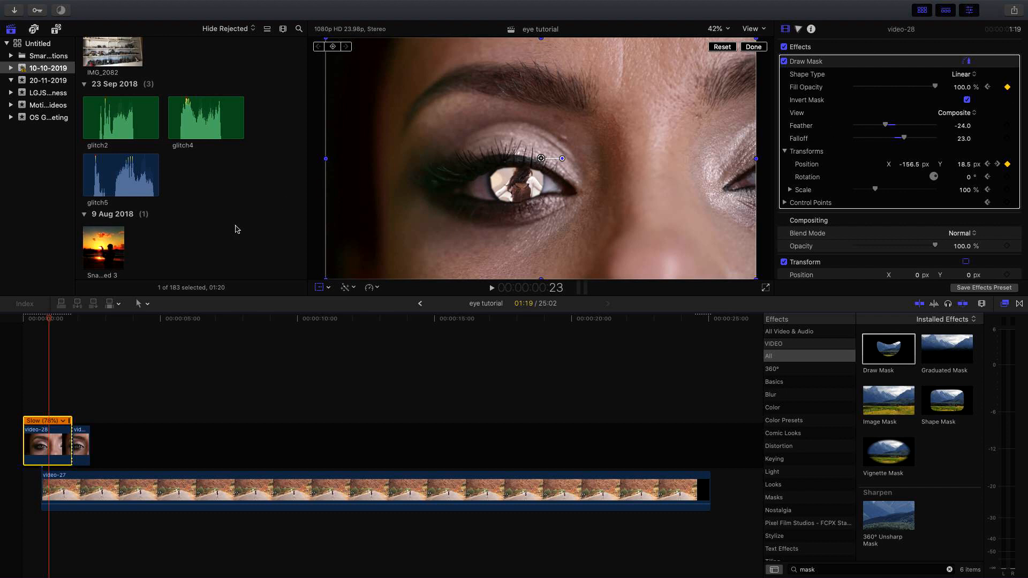
Play back the sequence from the start to check how the road clip fades into the iris.
left_click(9, 391)
key("space")
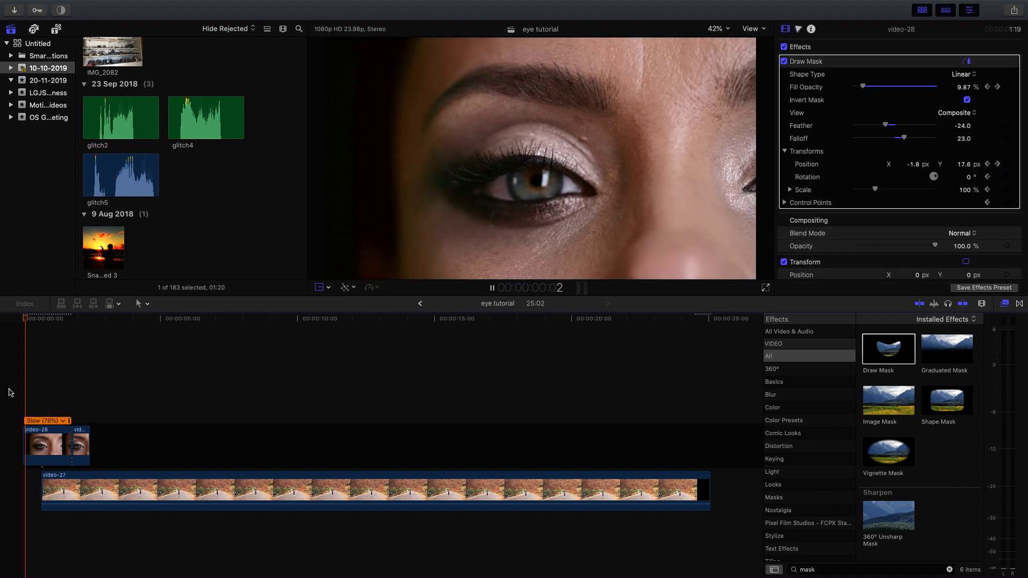
key("space")
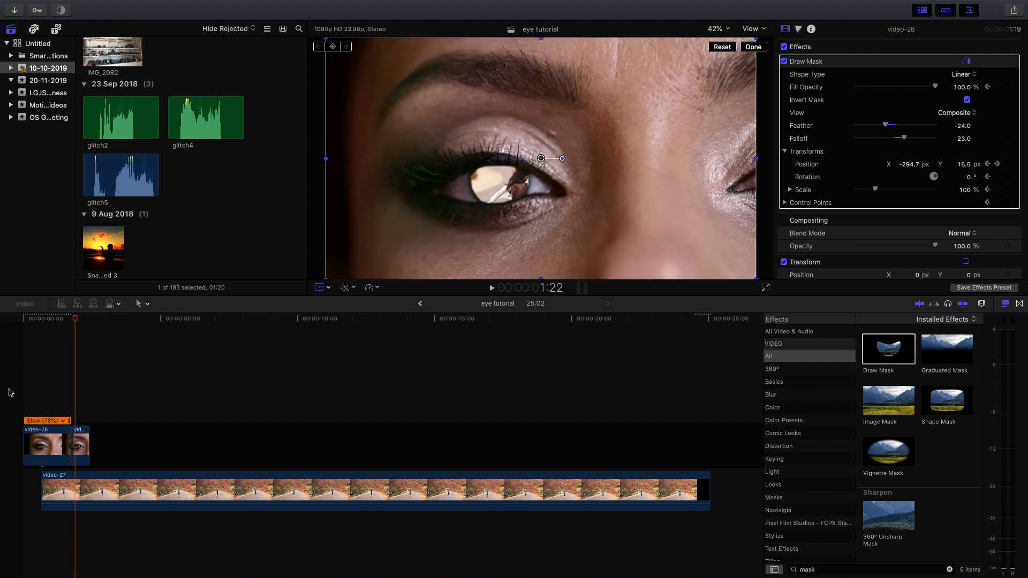
Trim the start of the first eye clip to the road clip's start, leaving it 1:03 long.
left_click(27, 444)
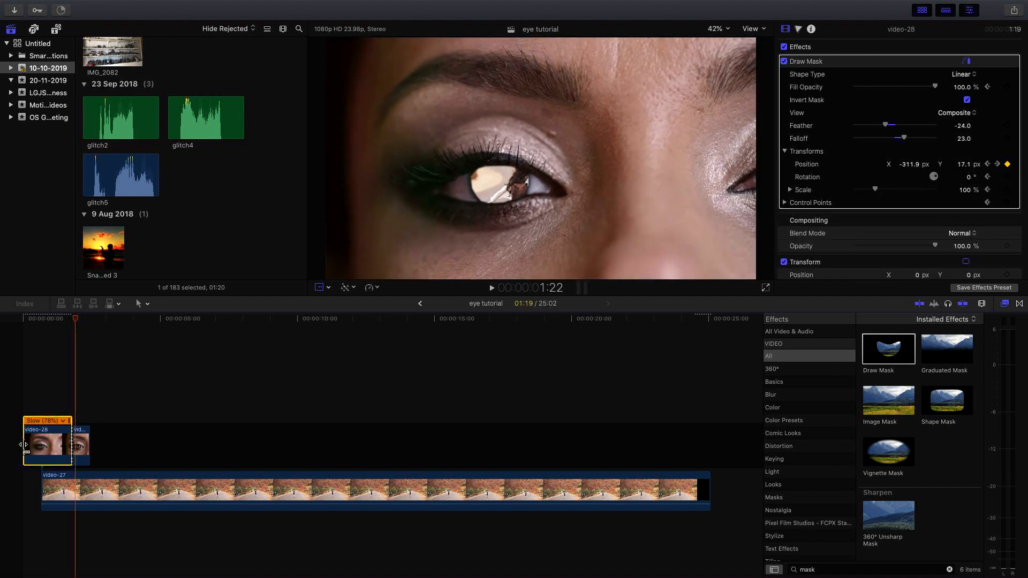
left_click_drag(23, 445, 32, 444)
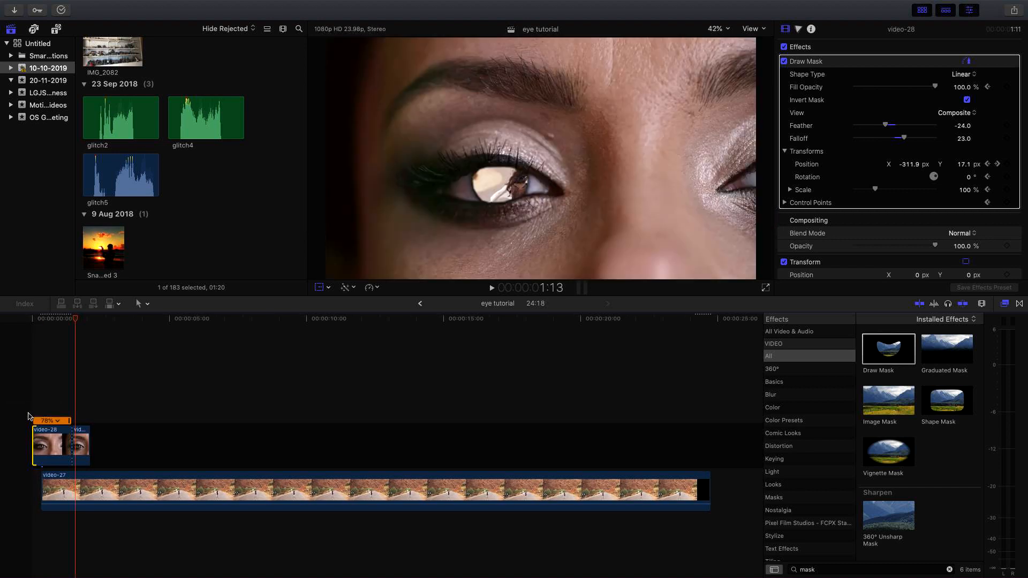
key("Right")
key("space")
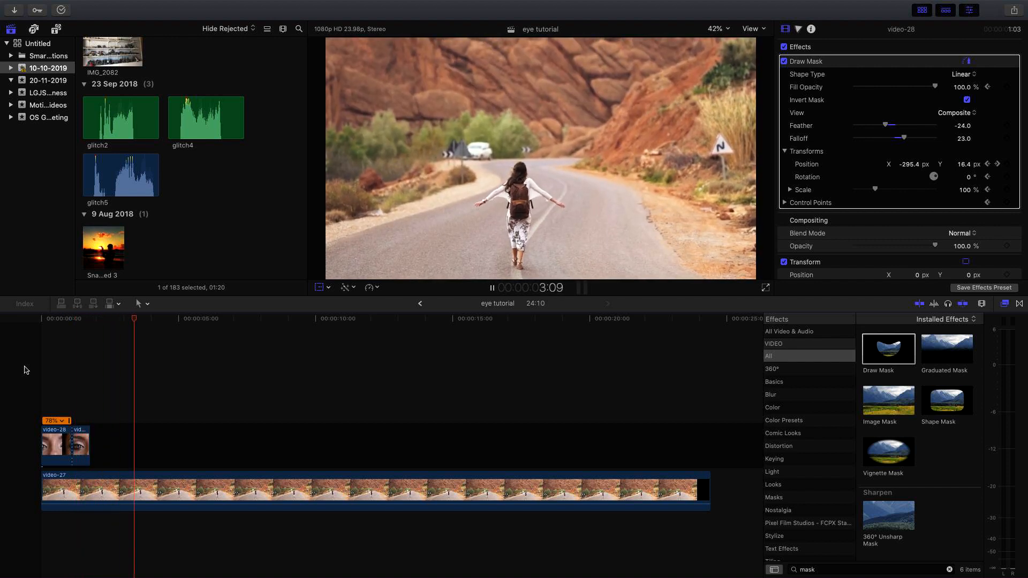
Replay the trimmed sequence from the beginning to check the complete eye zoom transition.
key("Home")
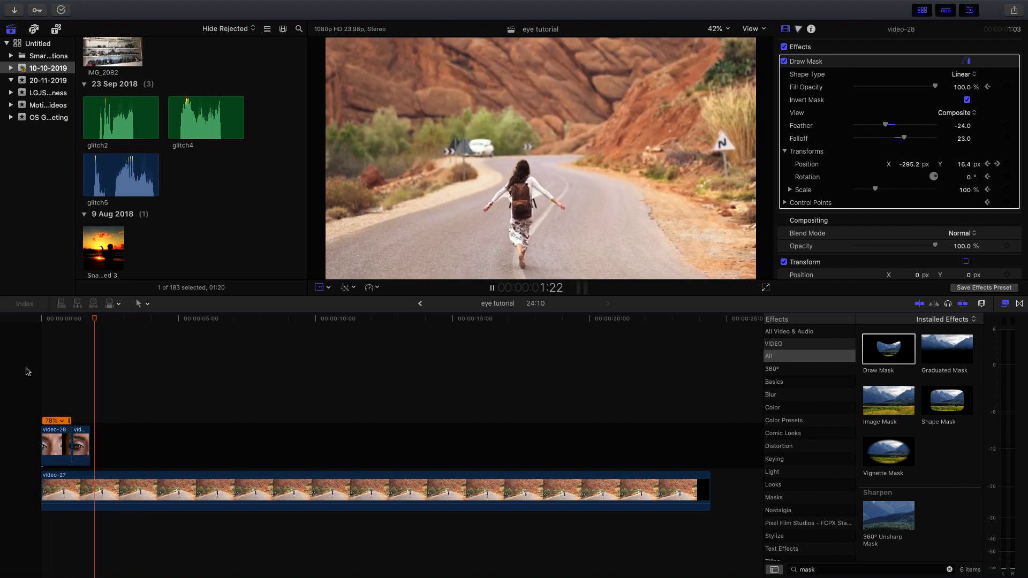
key("space")
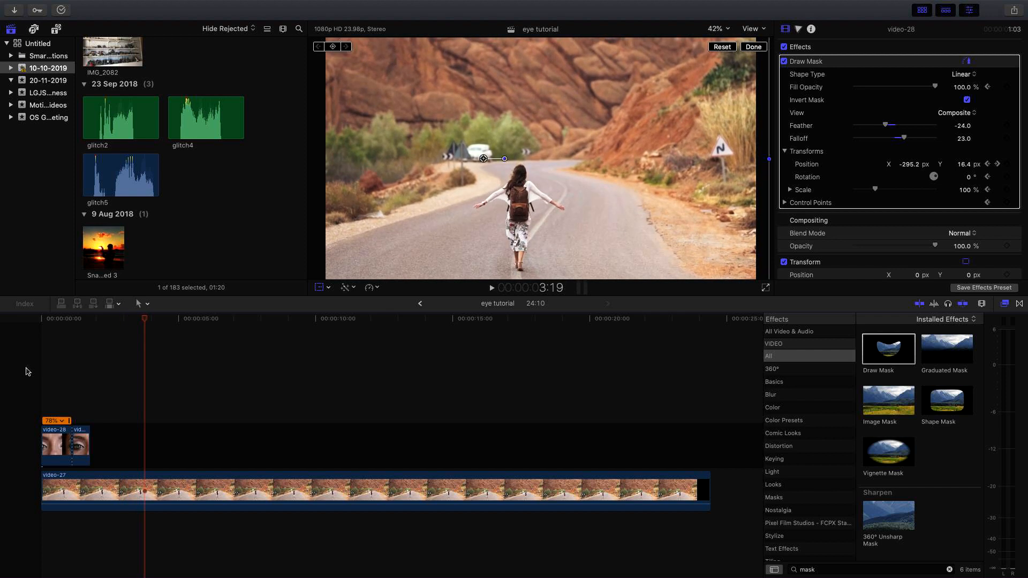
mouse_move(144, 320)
left_mouse_down()
mouse_move(48, 332)
mouse_move(85, 334)
mouse_move(45, 329)
left_mouse_up()
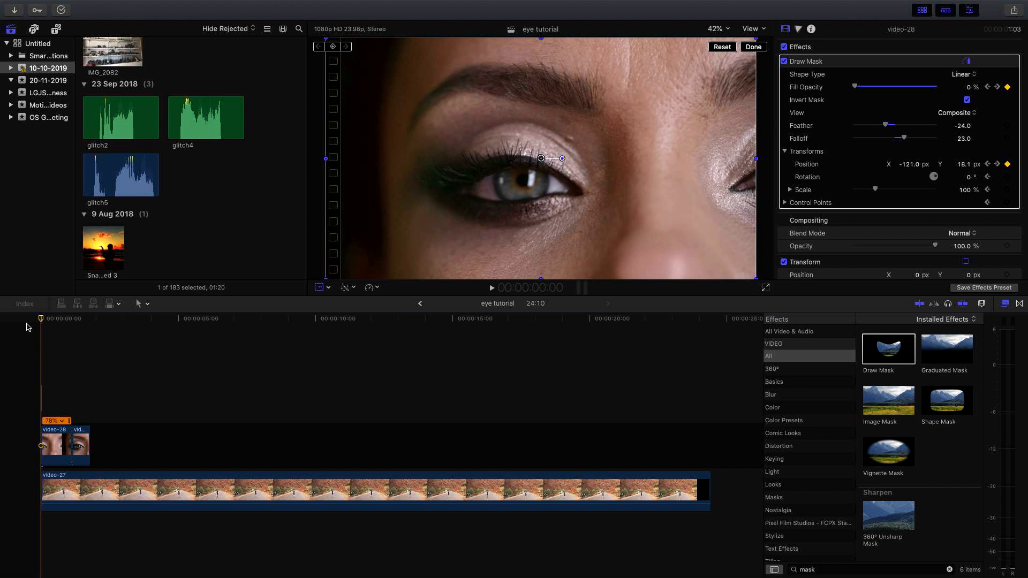
key("space")
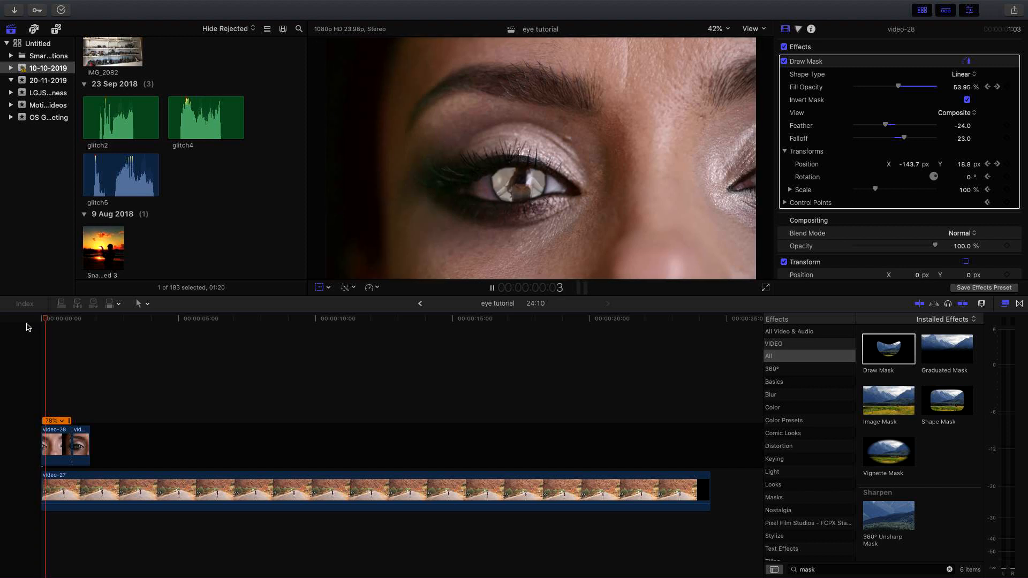